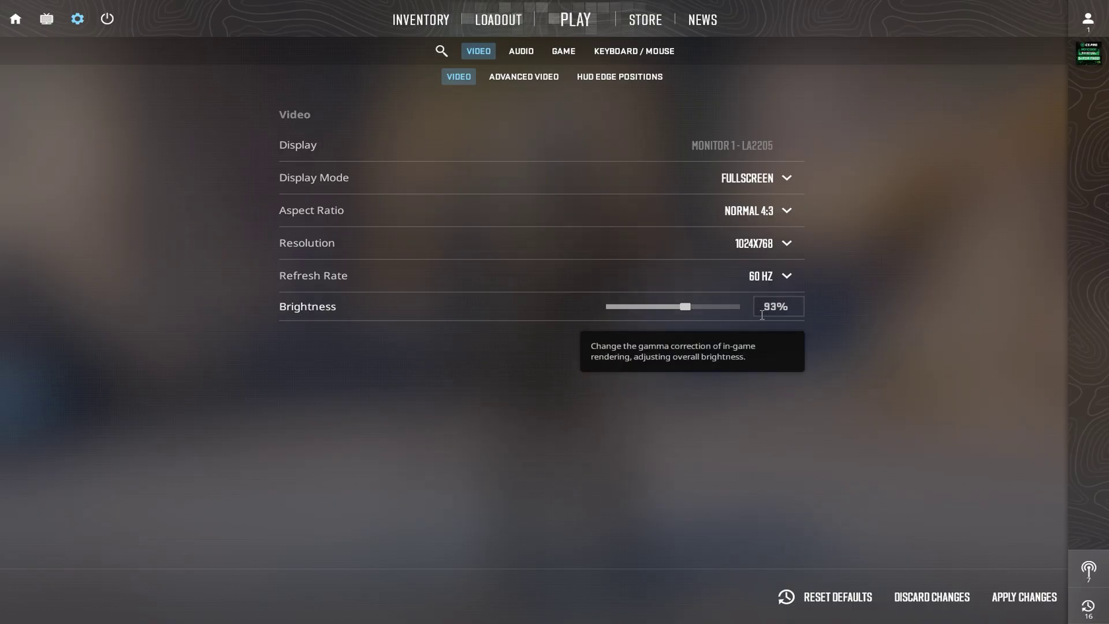
Open the advanced video settings and review Boost Player Contrast, V-Sync, NVIDIA G-Sync and NVIDIA Reflex Low Latency
left_click(525, 78)
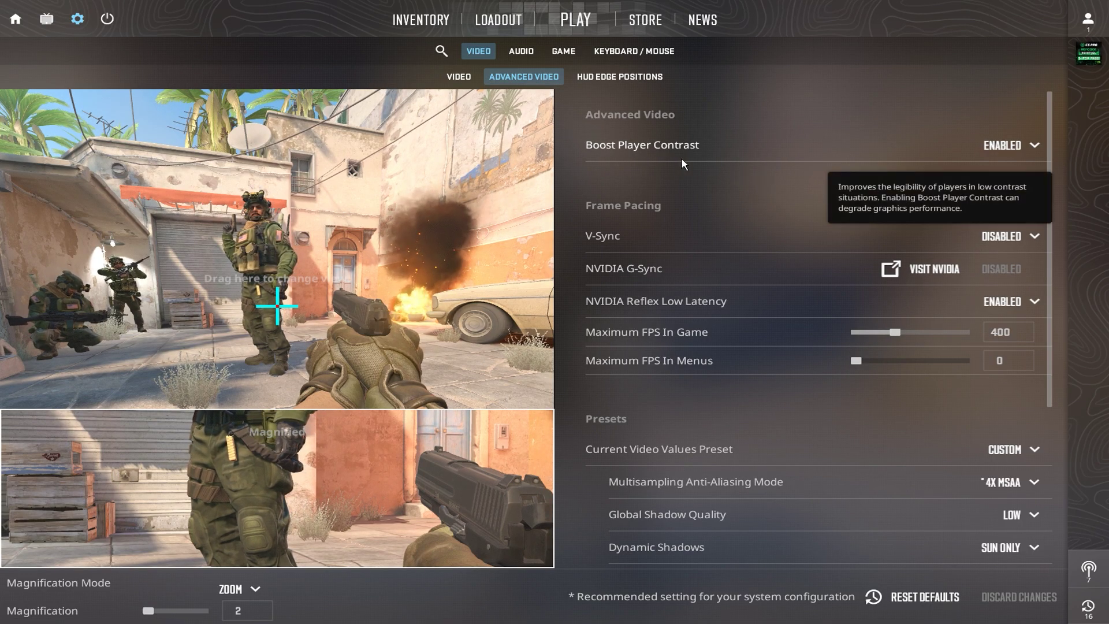
mouse_move(1000, 158)
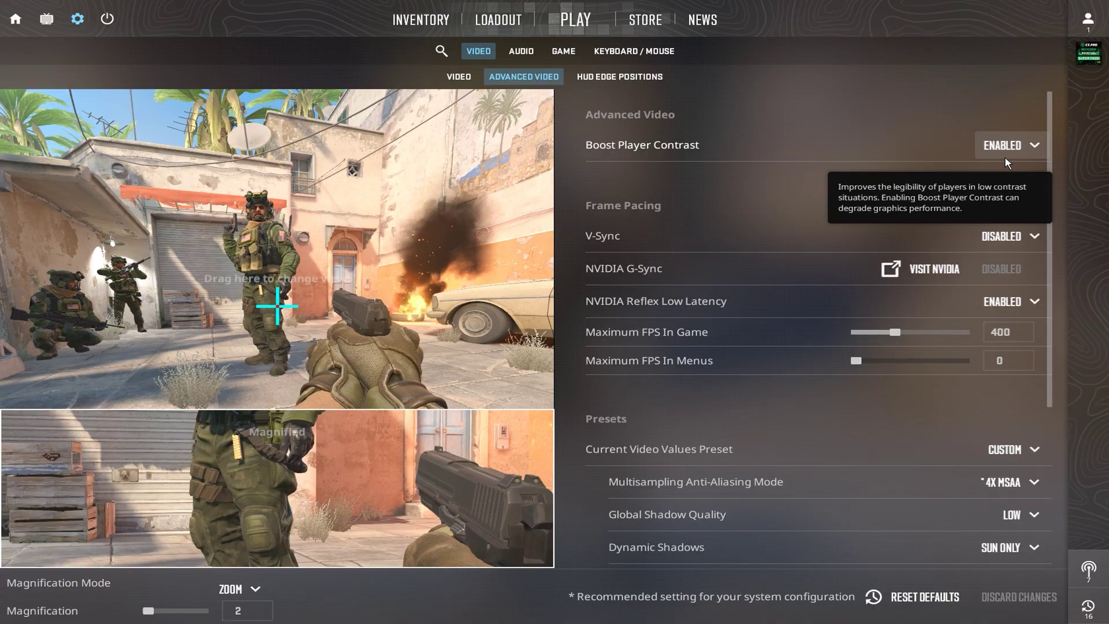
mouse_move(994, 238)
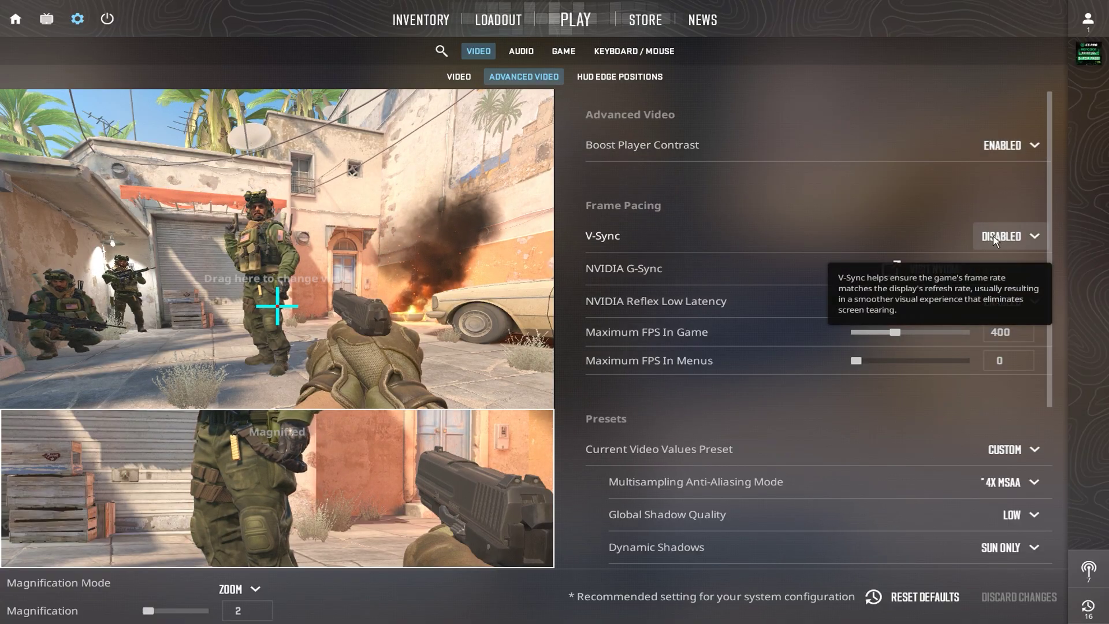
mouse_move(997, 272)
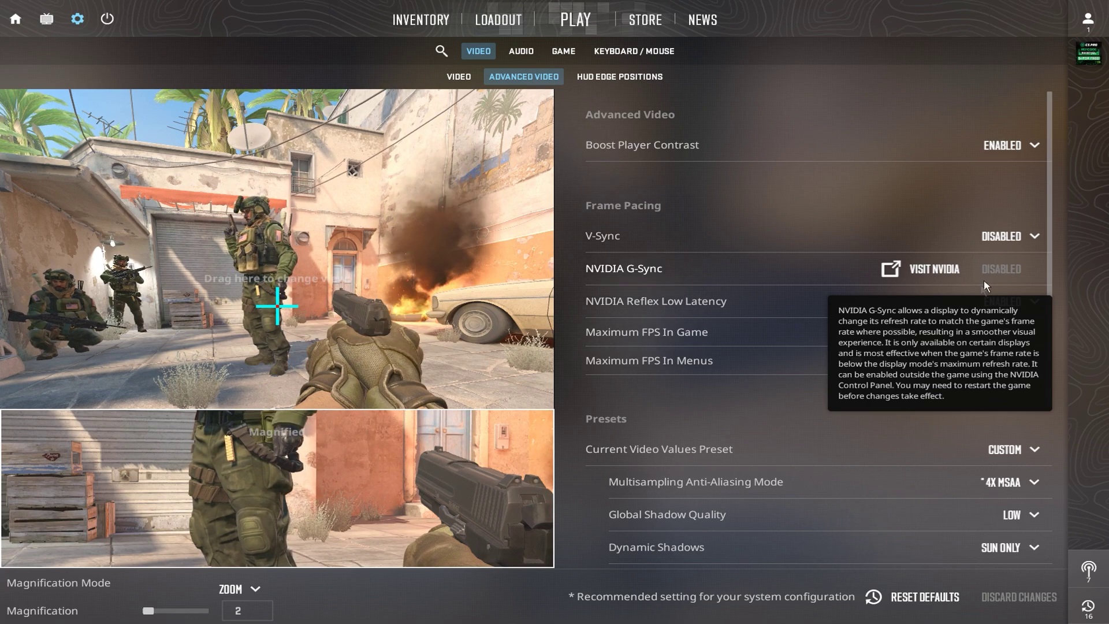
mouse_move(1001, 312)
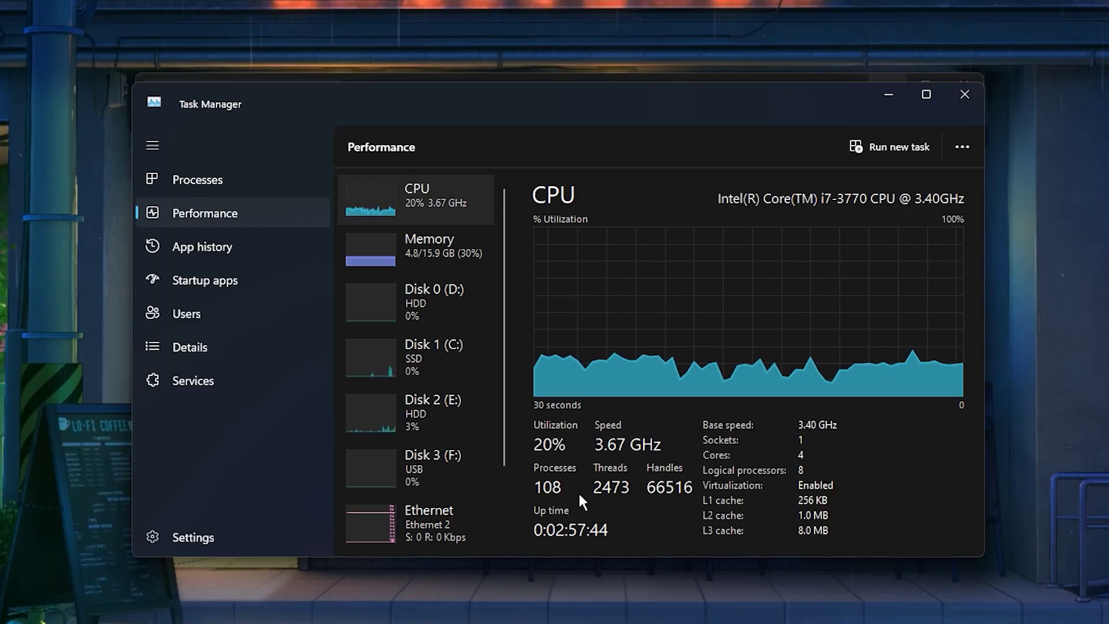
Switch to Task Manager and view the memory performance details
left_click(477, 249)
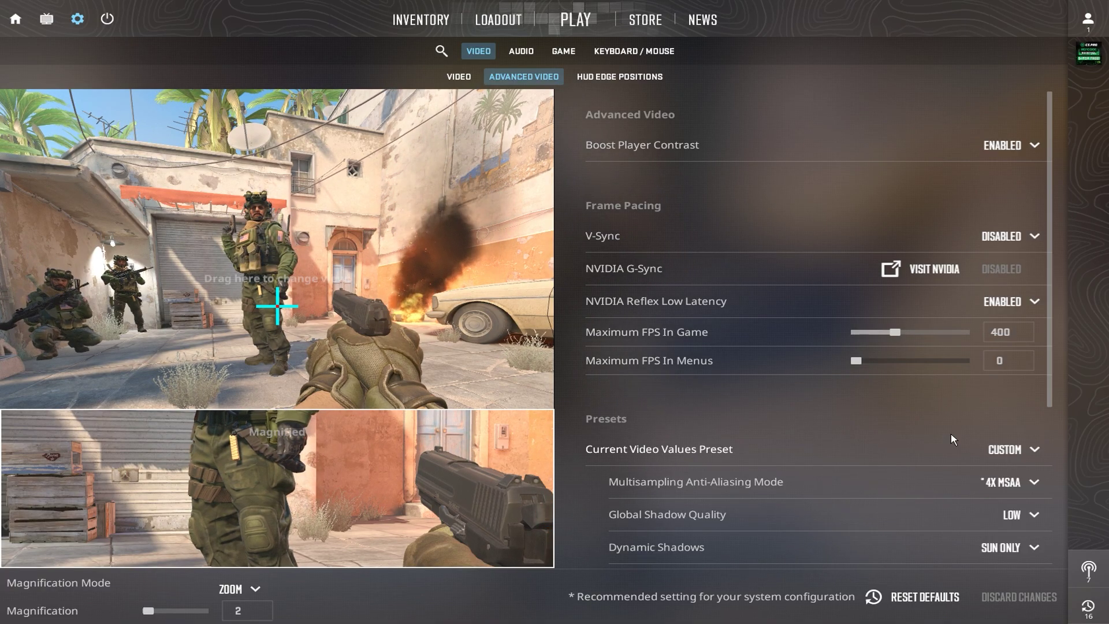
Switch back to Counter-Strike 2 and review the video preset values from anti-aliasing and shadows down to FidelityFX Super Resolution
scroll(951, 435, "down", 2)
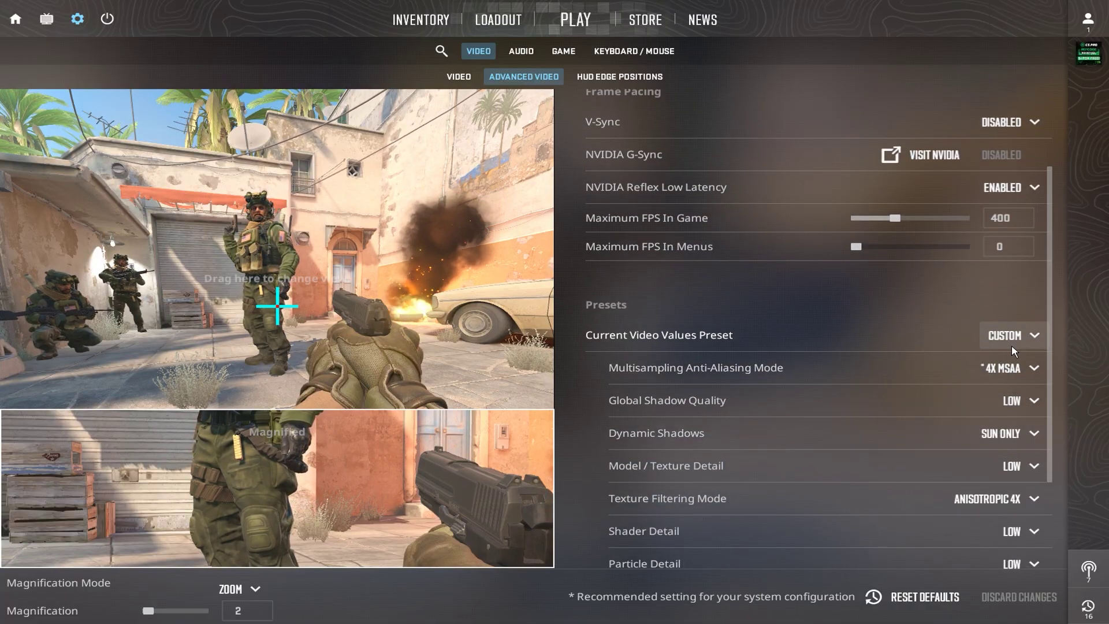
mouse_move(1001, 369)
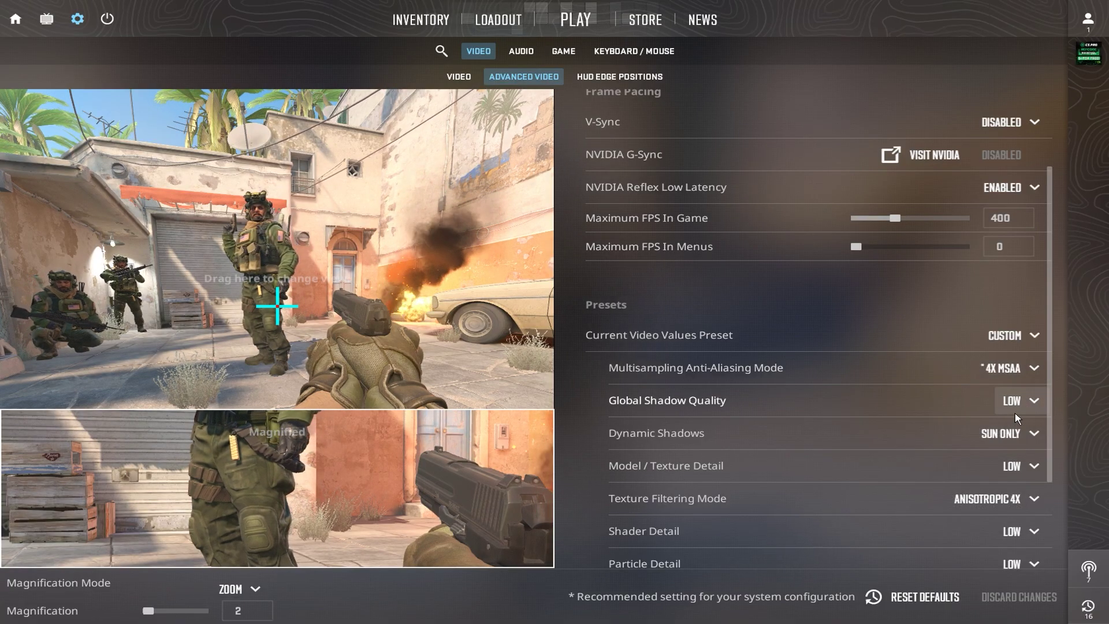
mouse_move(1004, 443)
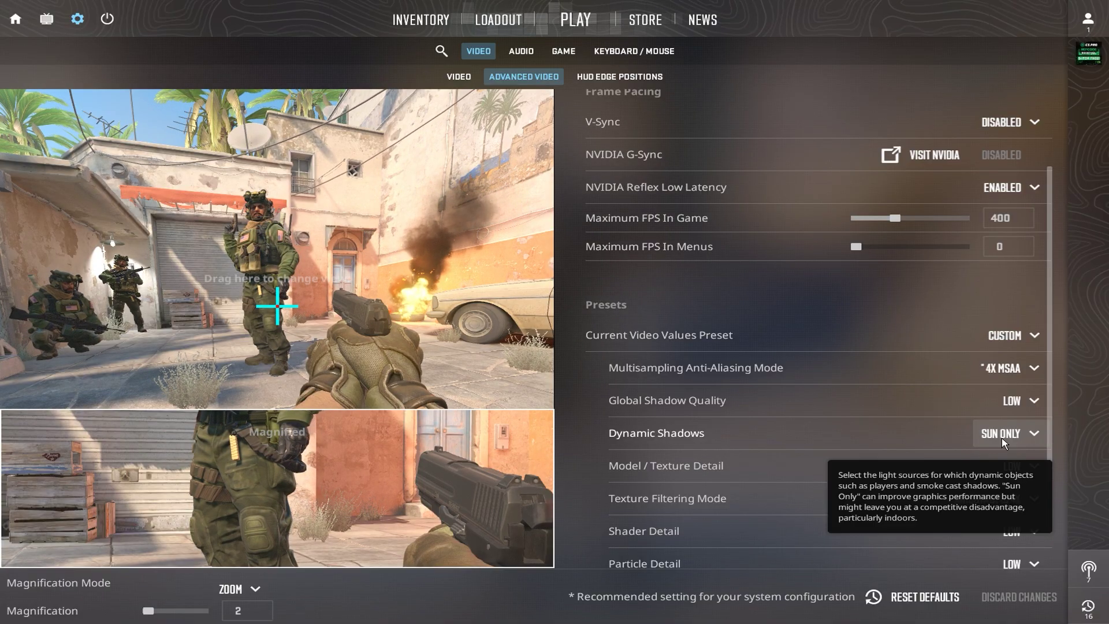
scroll(1017, 433, "down", 3)
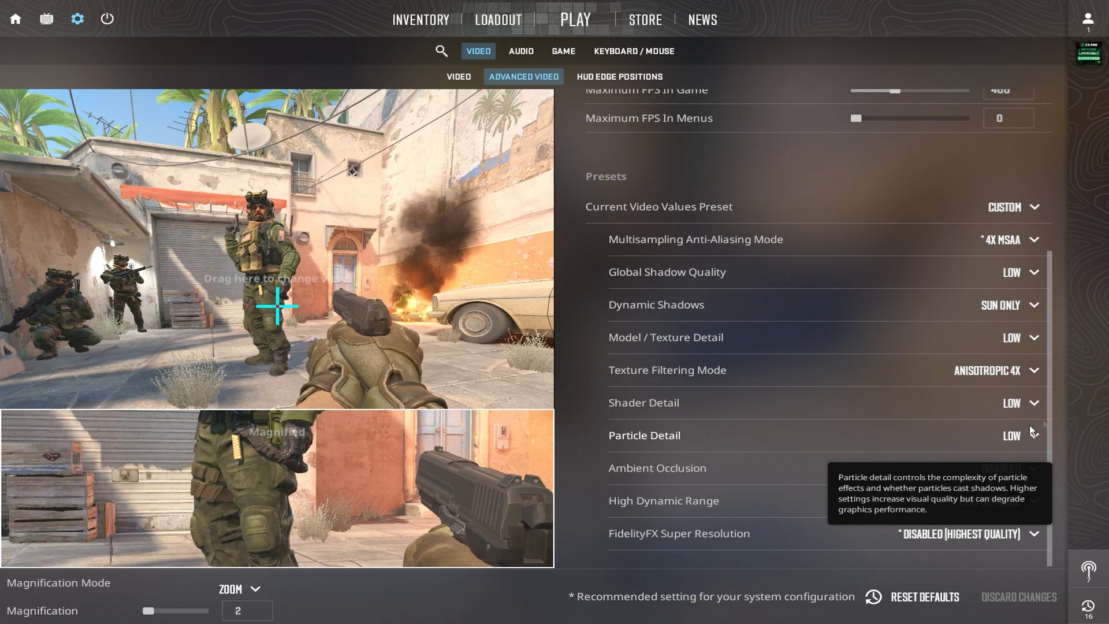
mouse_move(1014, 345)
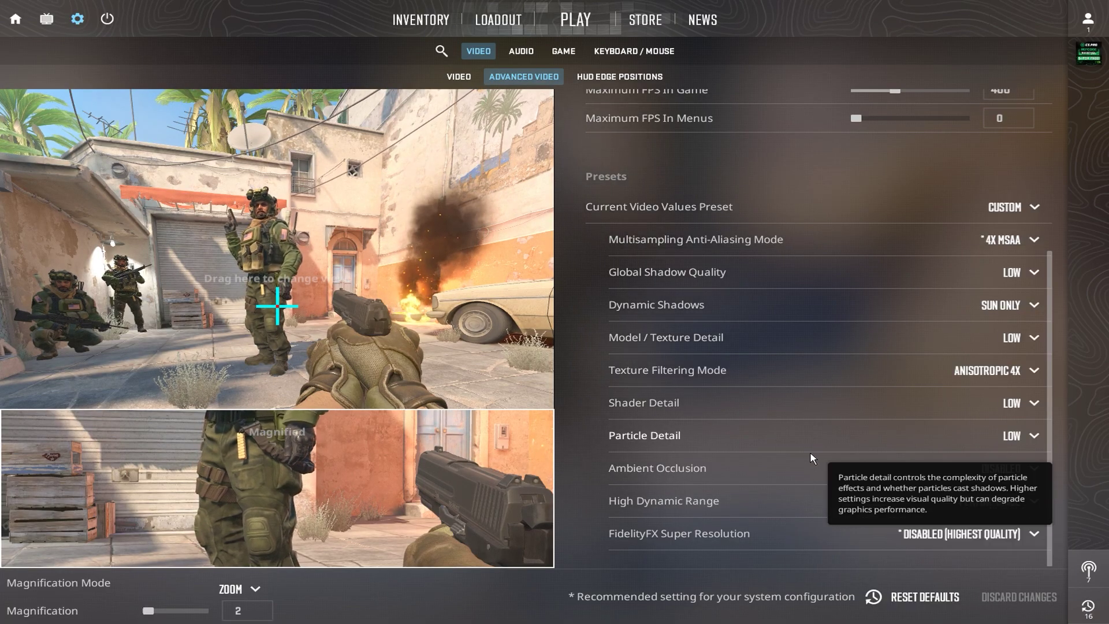
Look through the HUD and keyboard and mouse settings, and return to the advanced video settings to recheck them
left_click(564, 50)
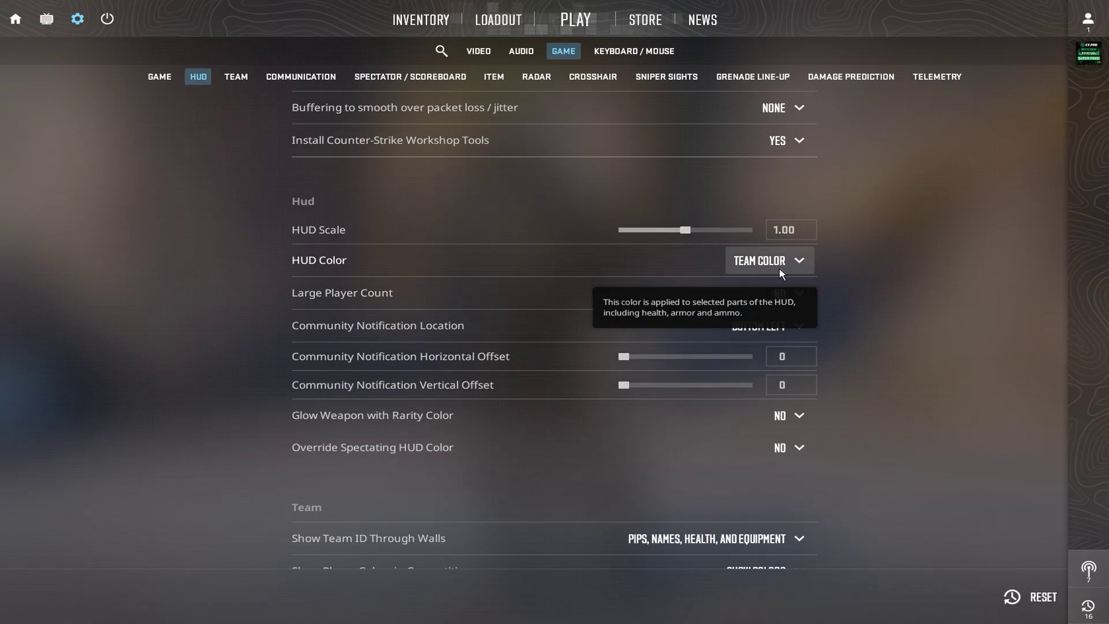
left_click(660, 54)
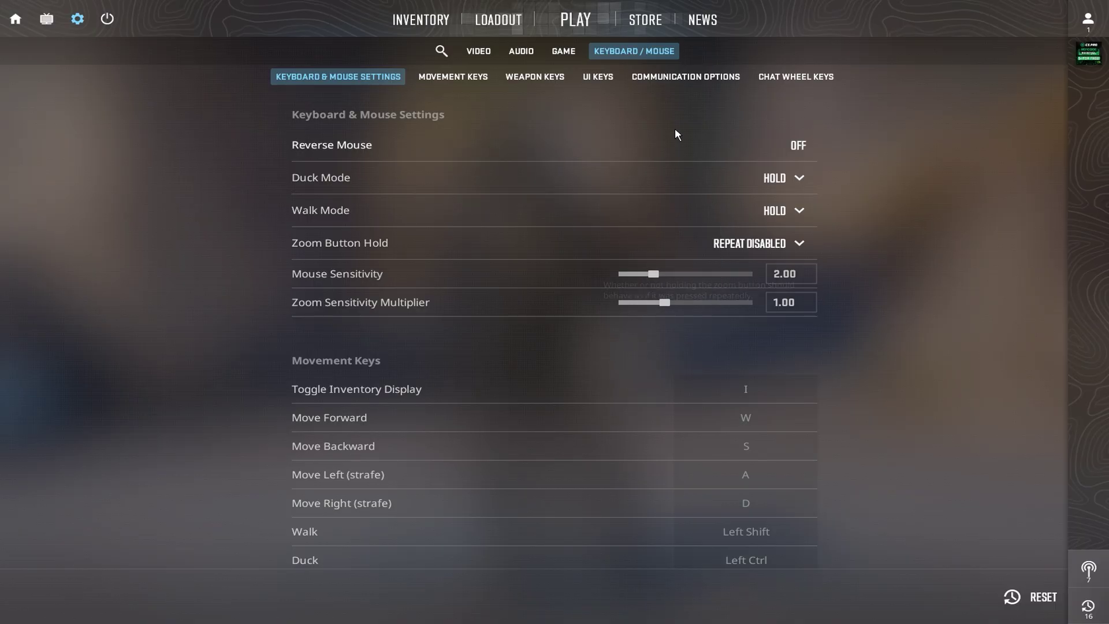
left_click(567, 54)
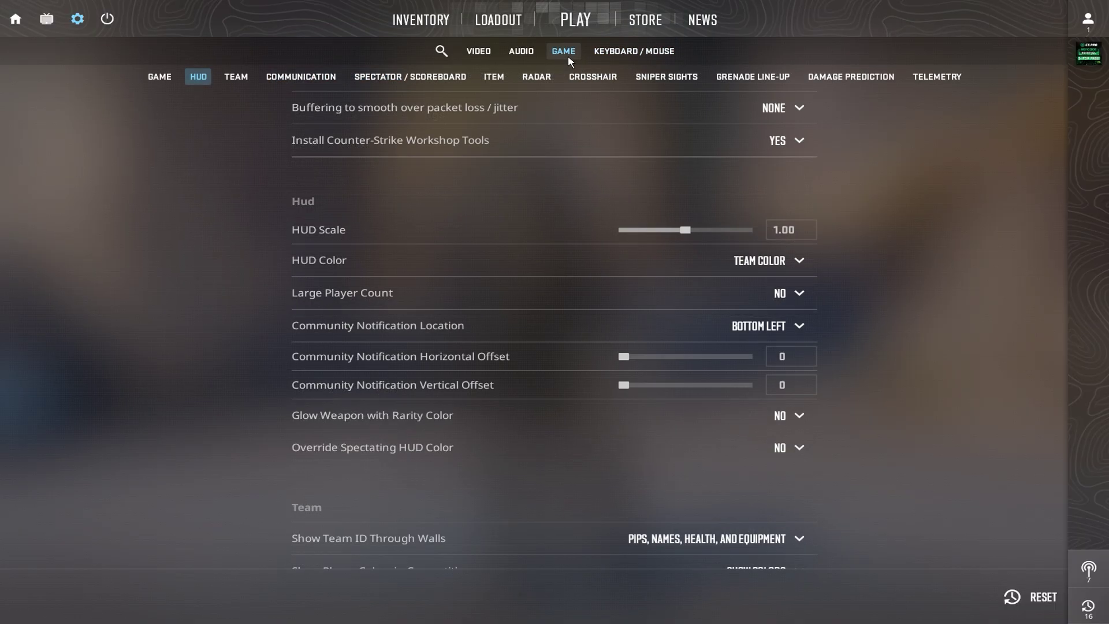
left_click(485, 53)
mouse_move(824, 337)
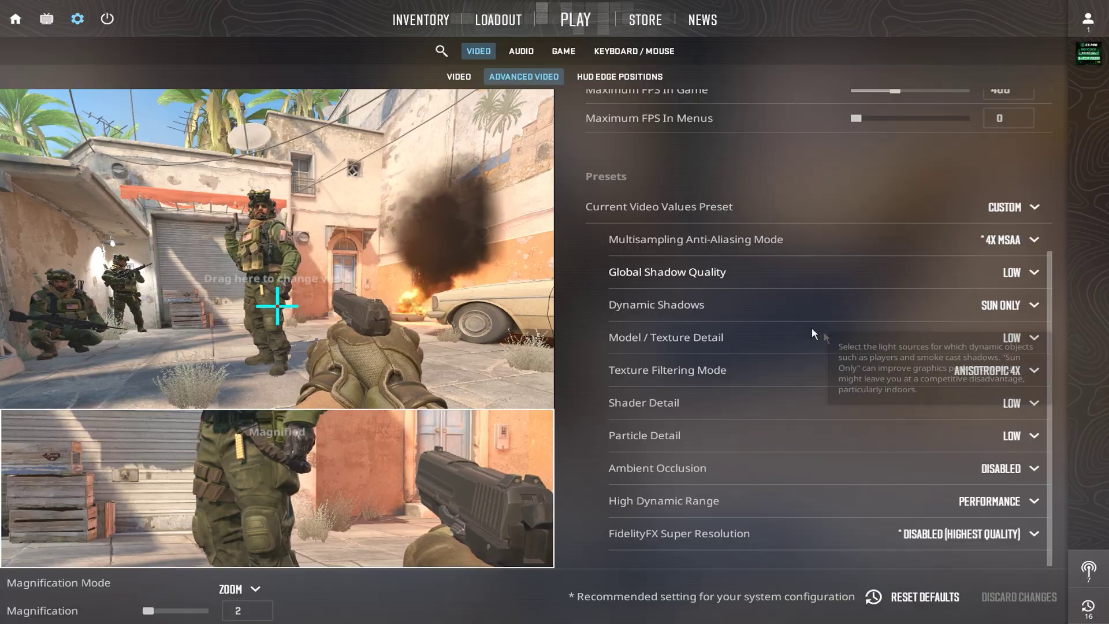
scroll(823, 332, "up", 5)
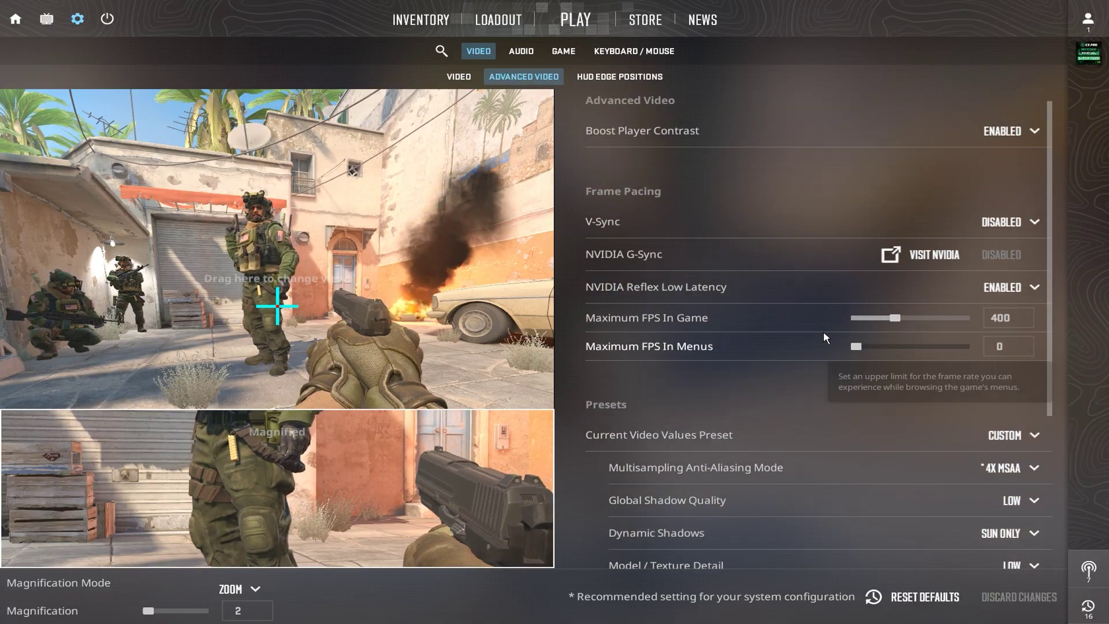
scroll(824, 332, "down", 5)
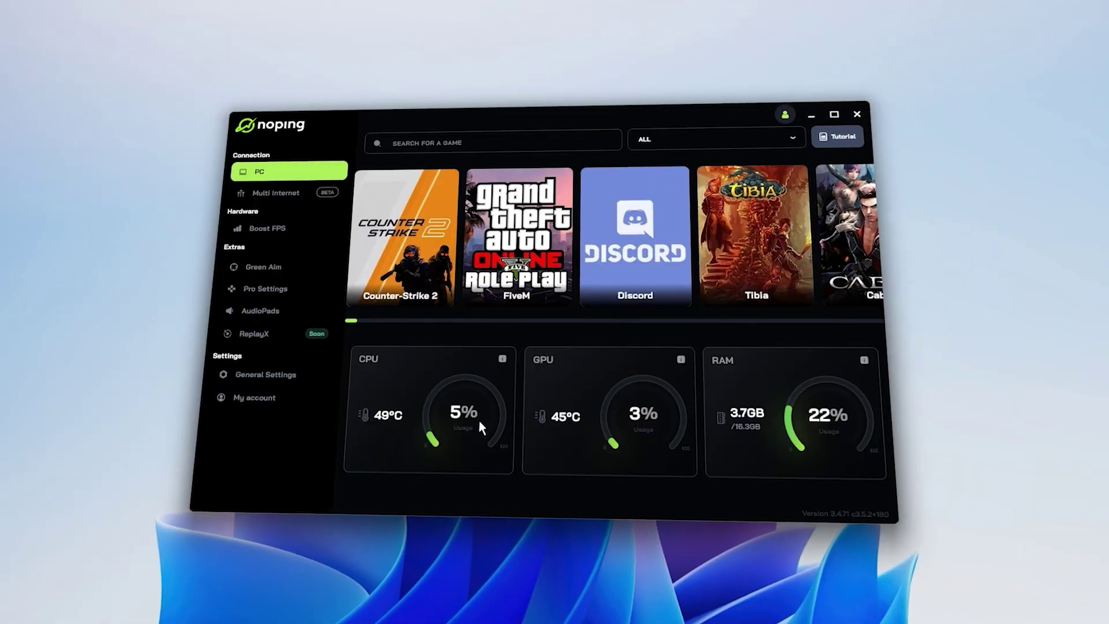
Switch to NoPing and optimize Counter-Strike 2 using the KARACHI 01 server from Pakistan in the by-country server list
mouse_move(518, 231)
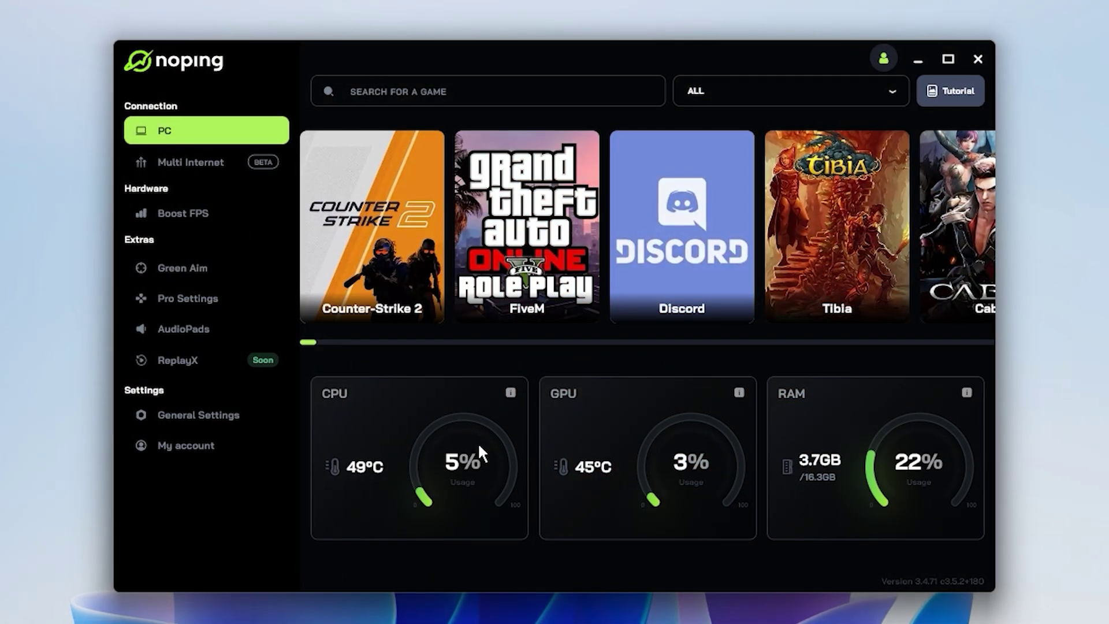
left_click(385, 276)
left_click(459, 196)
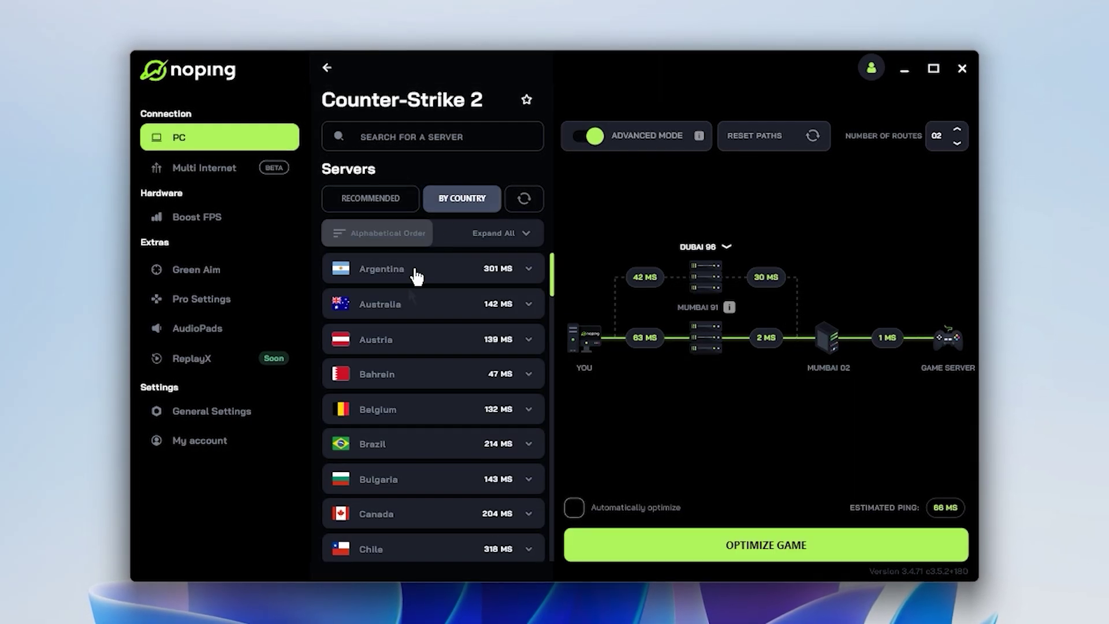
scroll(422, 346, "down", 10)
left_click(434, 354)
left_click(511, 388)
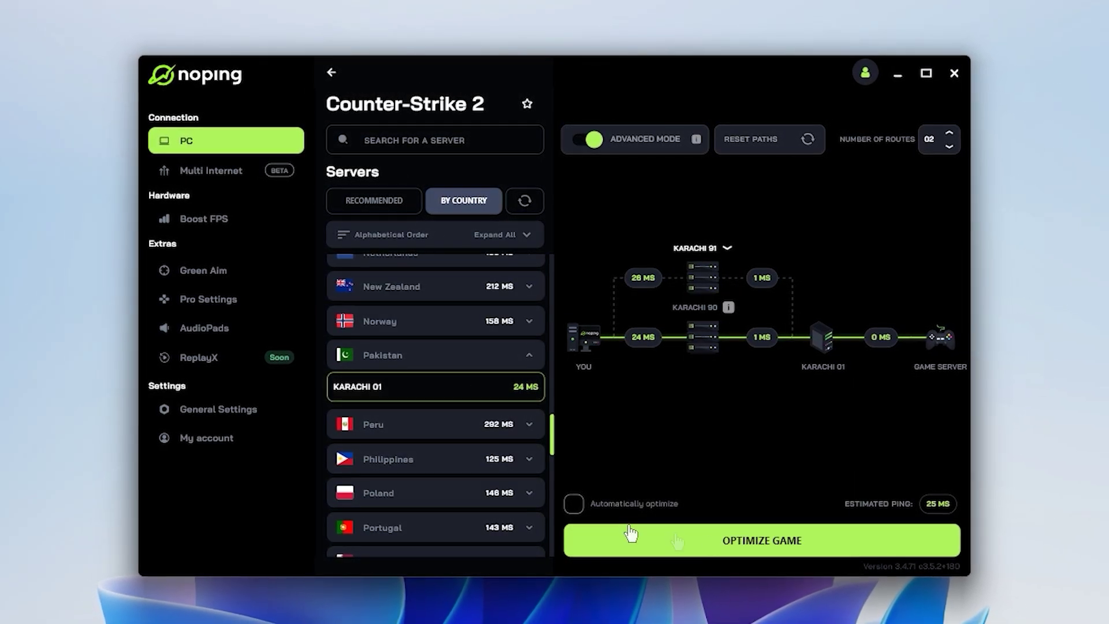
left_click(779, 543)
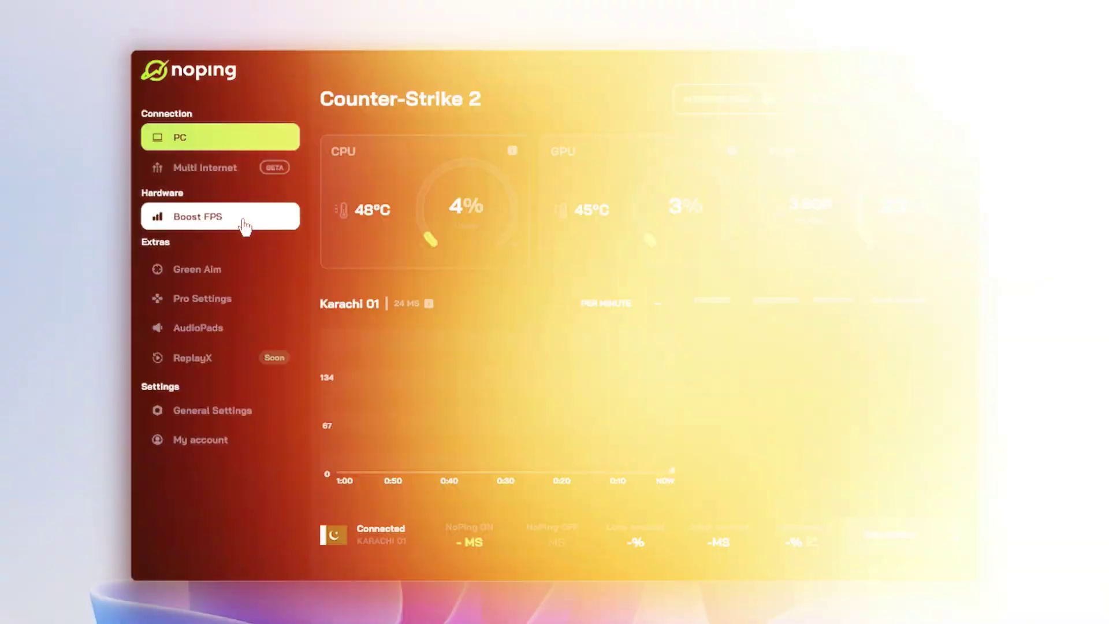
Open the Boost FPS section and review the list of system optimizations
left_click(245, 226)
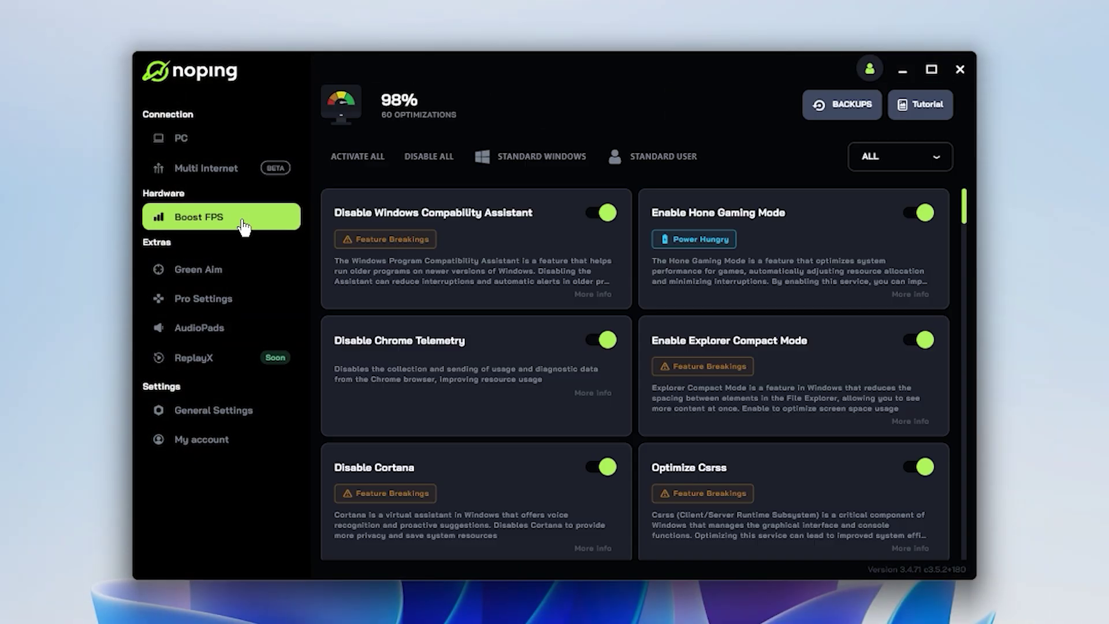
scroll(669, 434, "down", 10)
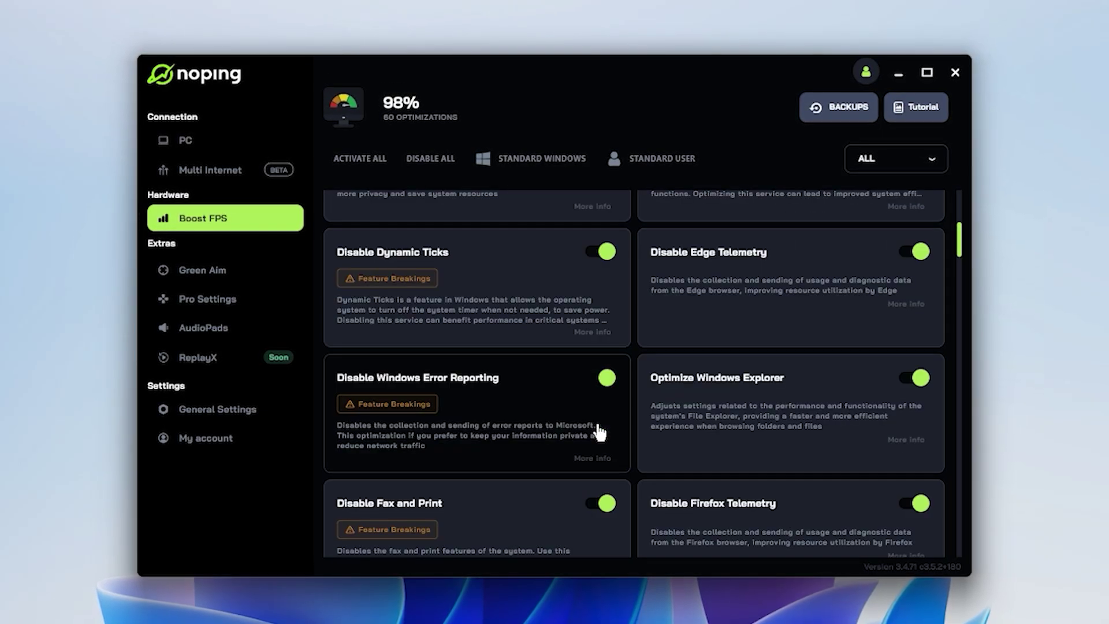
scroll(597, 426, "down", 10)
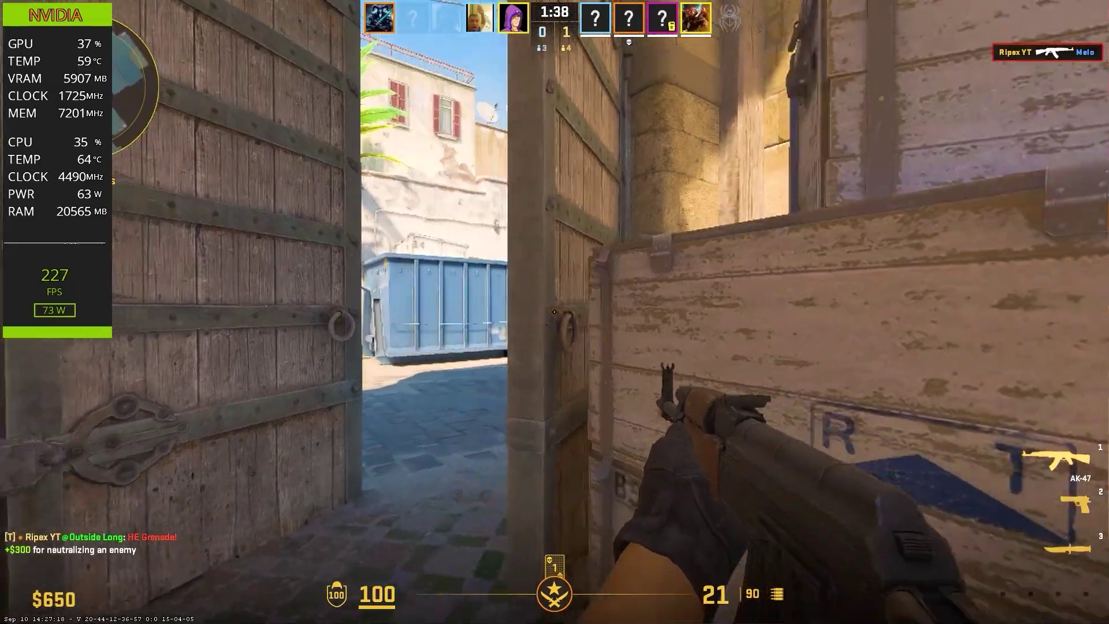
left_click(554, 312)
left_click(554, 312)
left_click(554, 312)
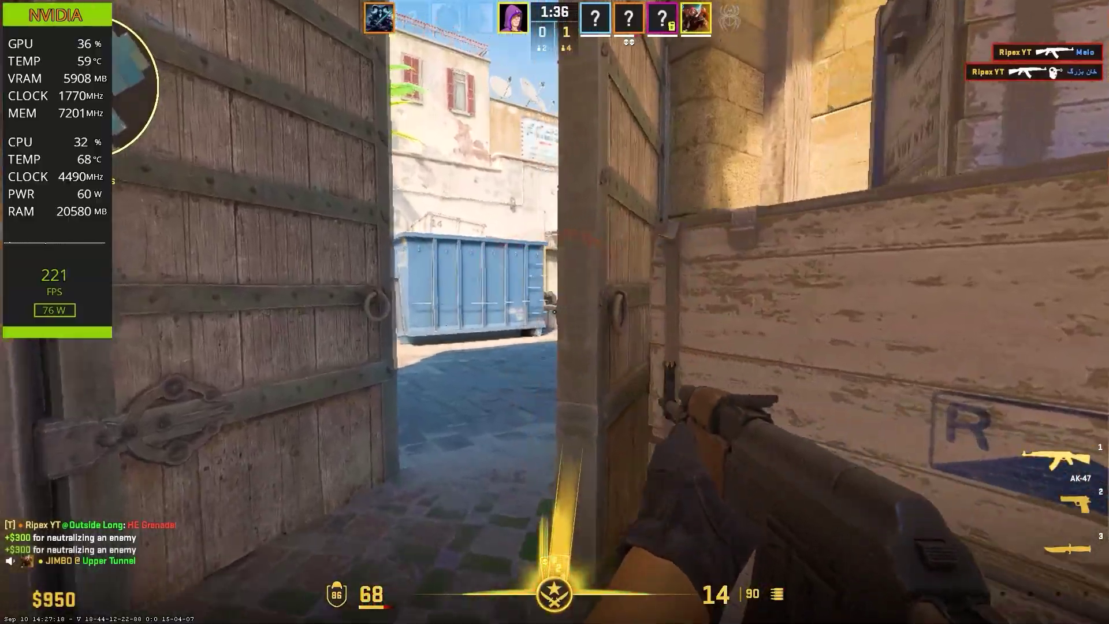
key("r")
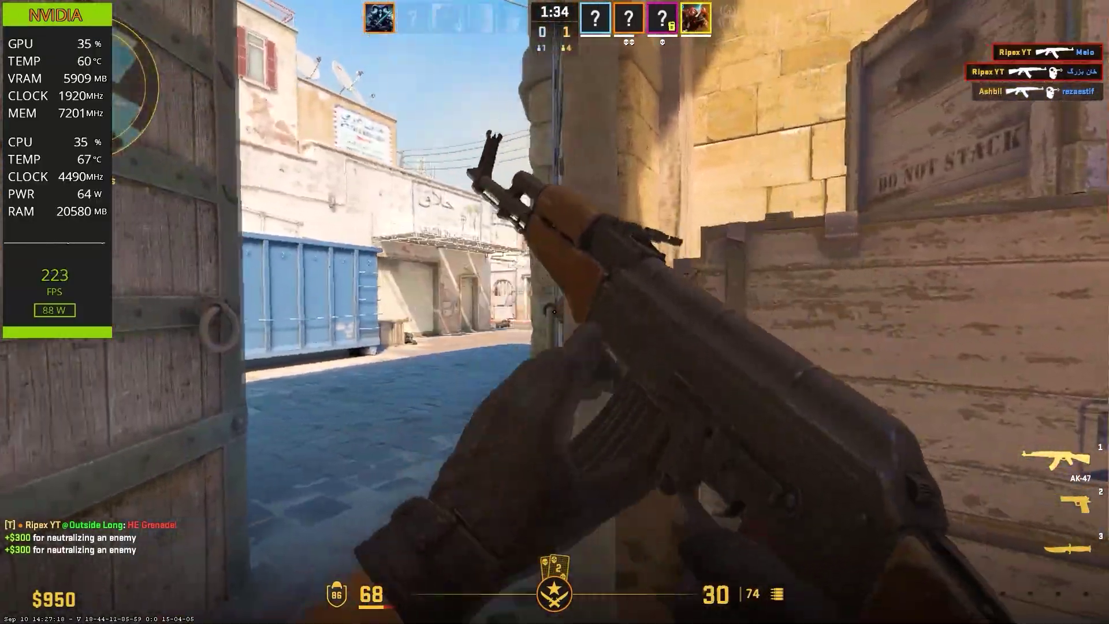
key("w")
key("f")
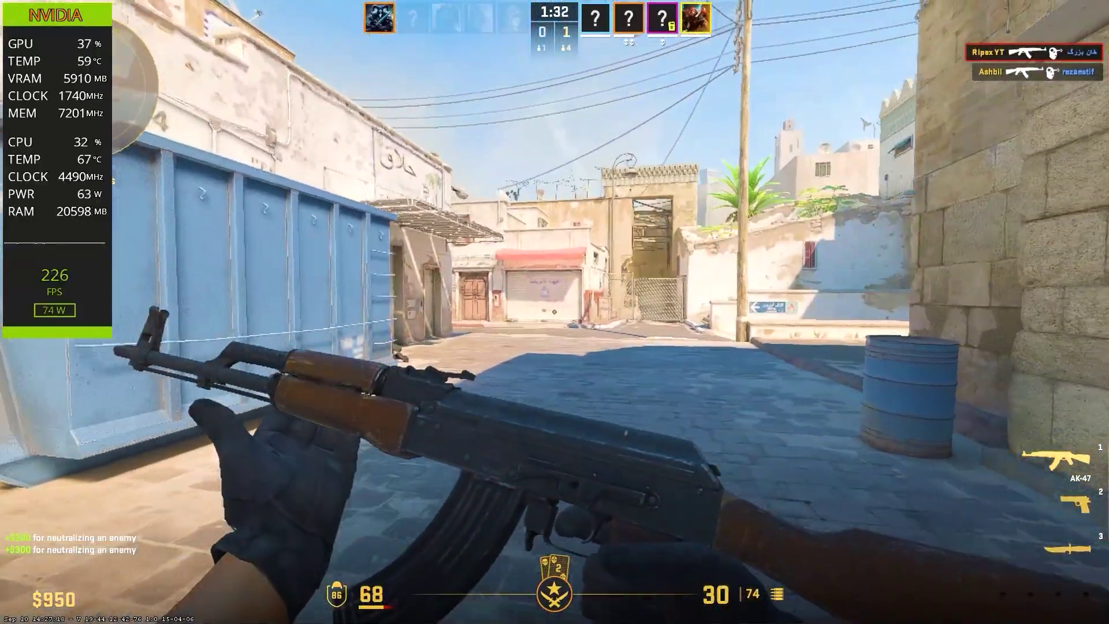
key("w")
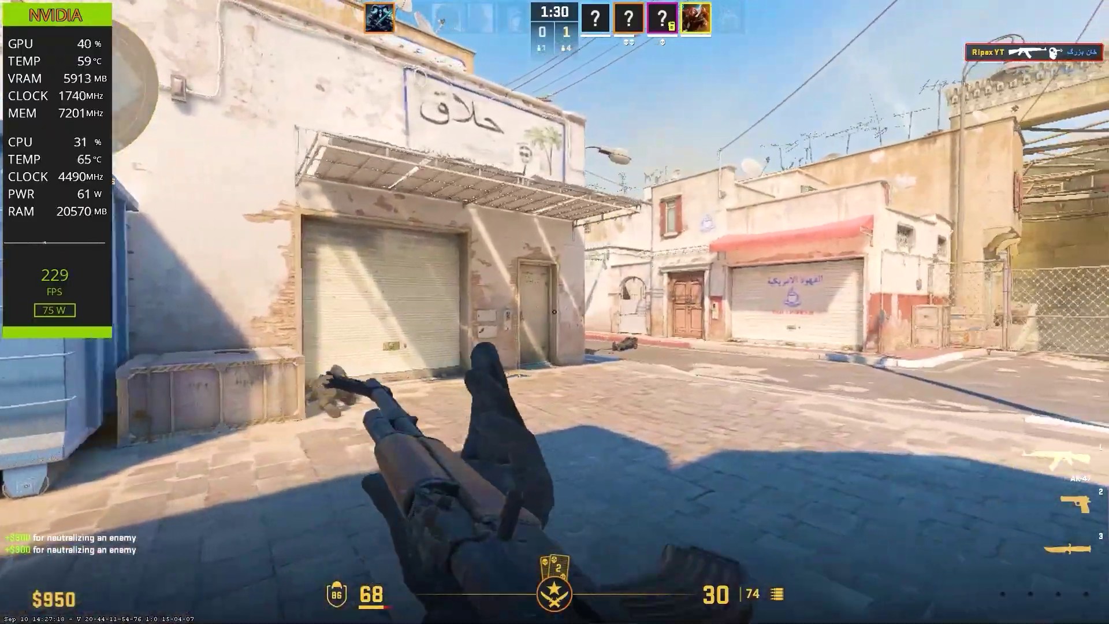
key("w")
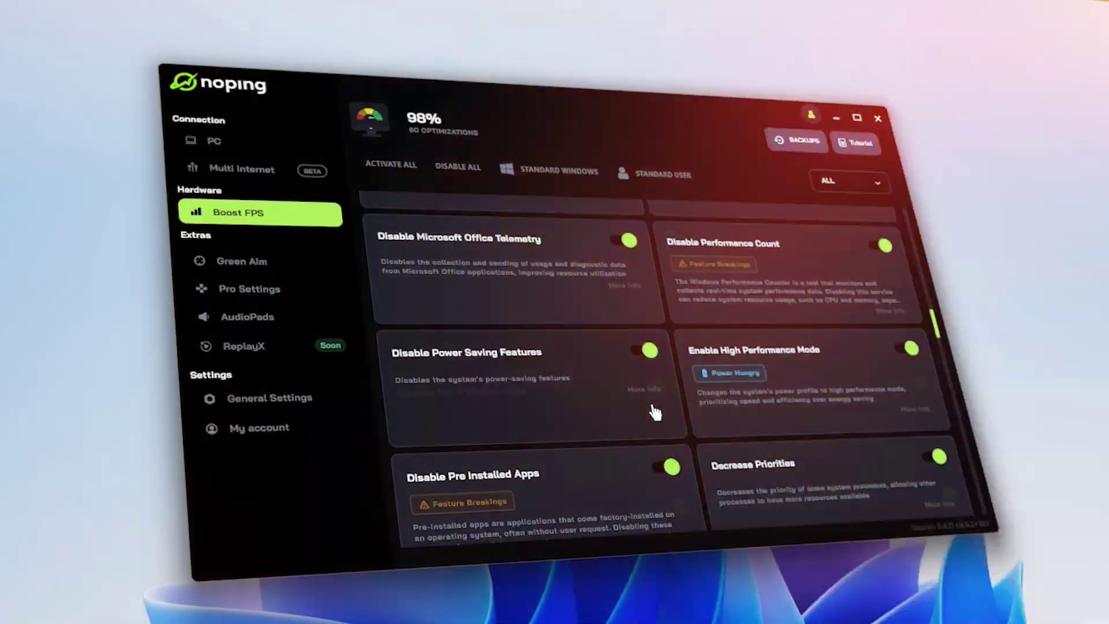
View the professional players available for Counter-Strike 2 settings and open the AudioPads section
scroll(655, 412, "down", 10)
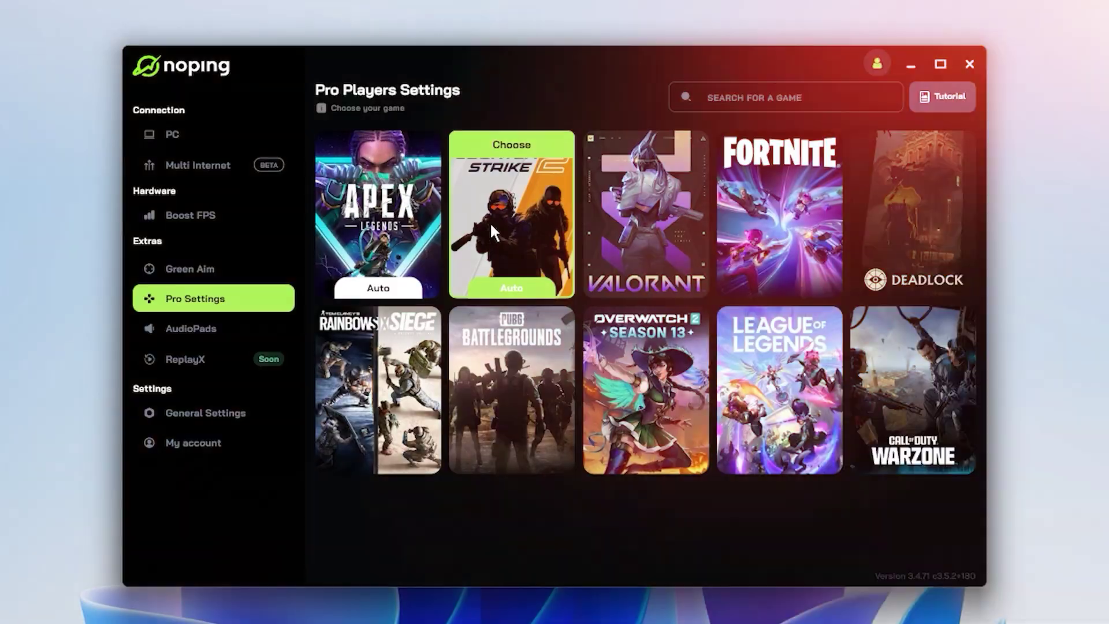
left_click(490, 222)
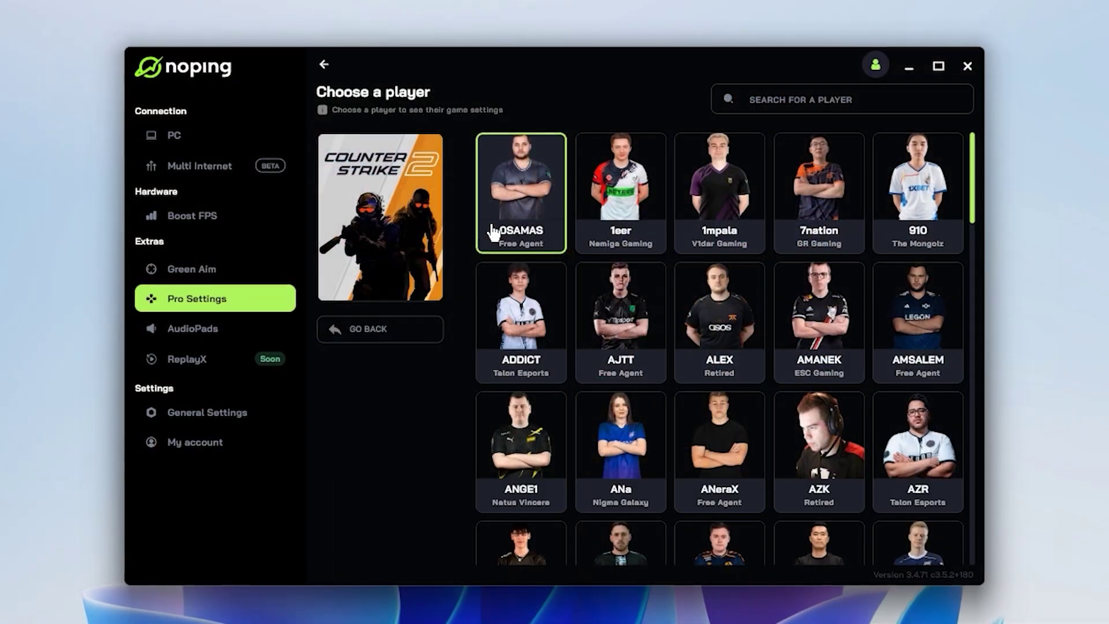
left_click(206, 327)
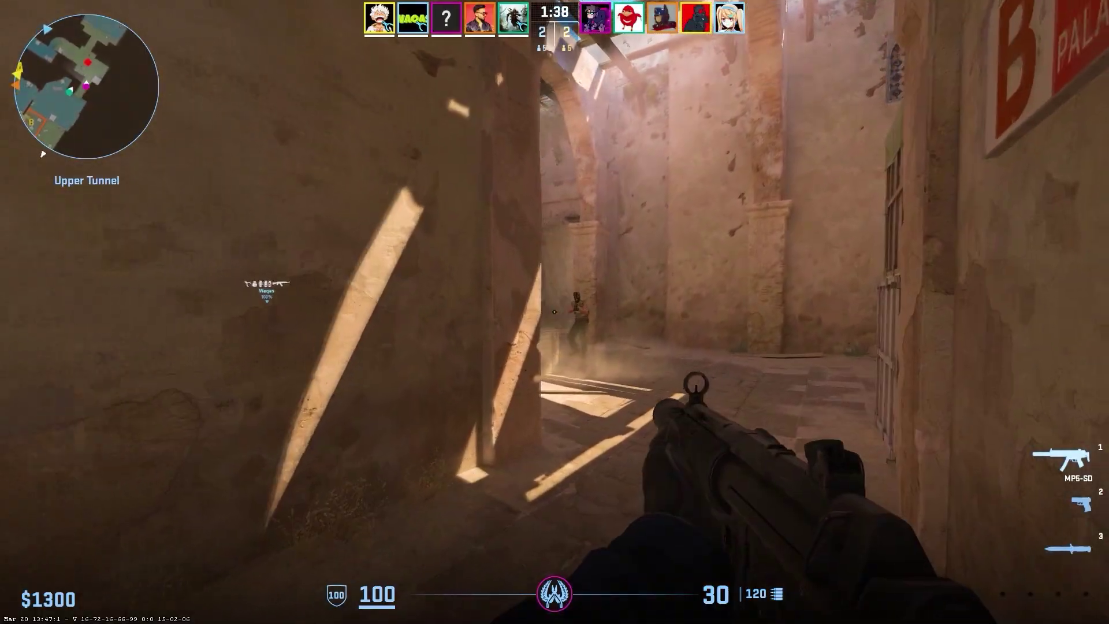
left_click(554, 312)
left_click(554, 312)
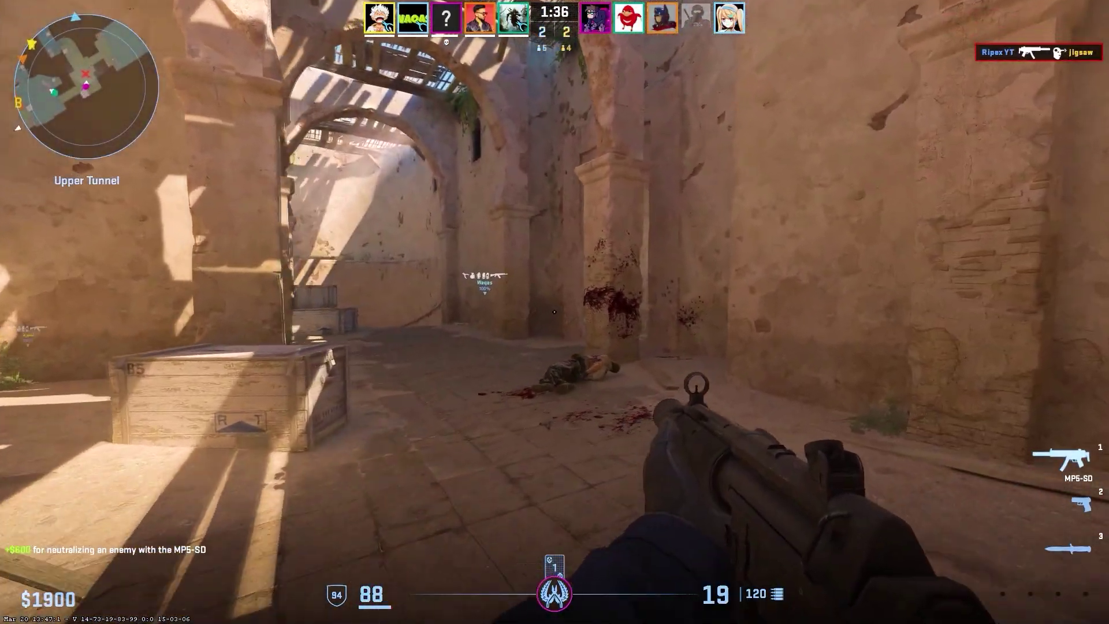
left_click(554, 312)
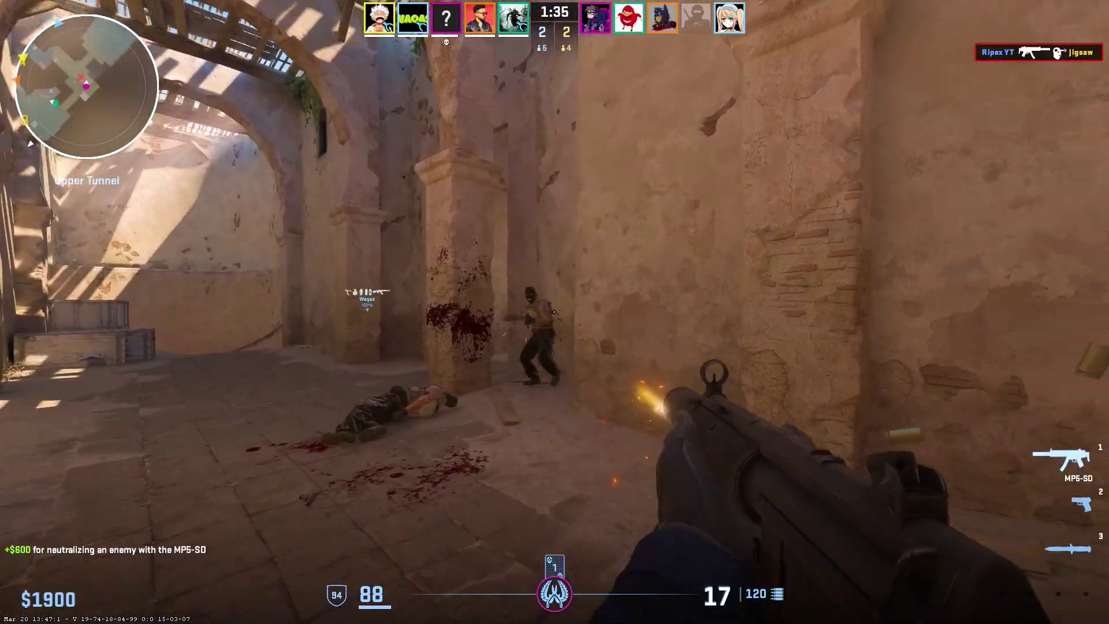
left_click(554, 312)
left_click(554, 312)
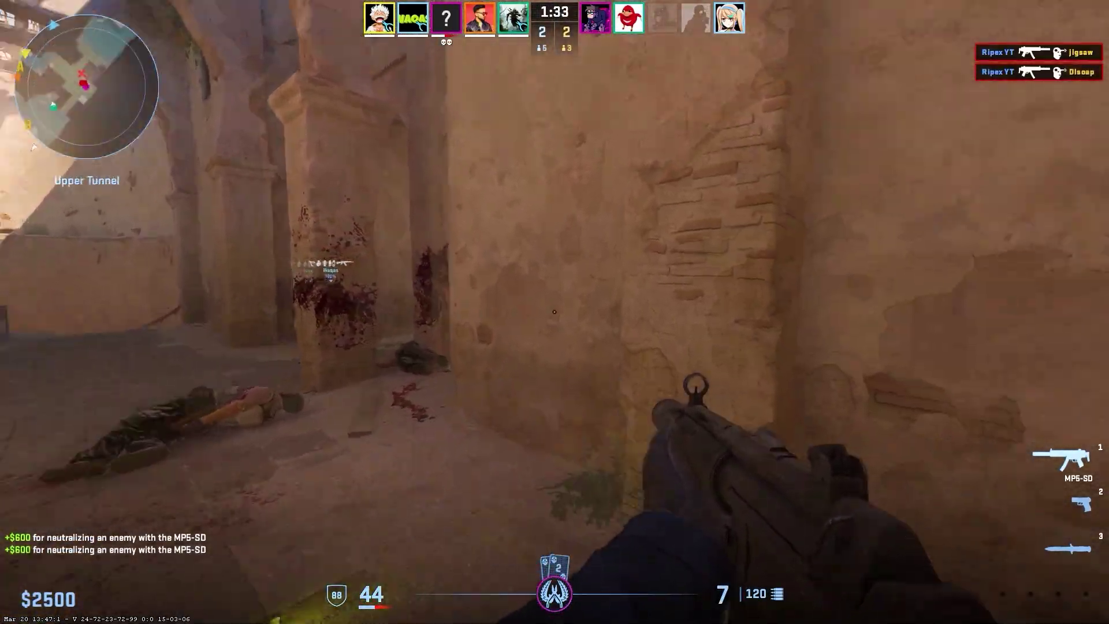
key("f")
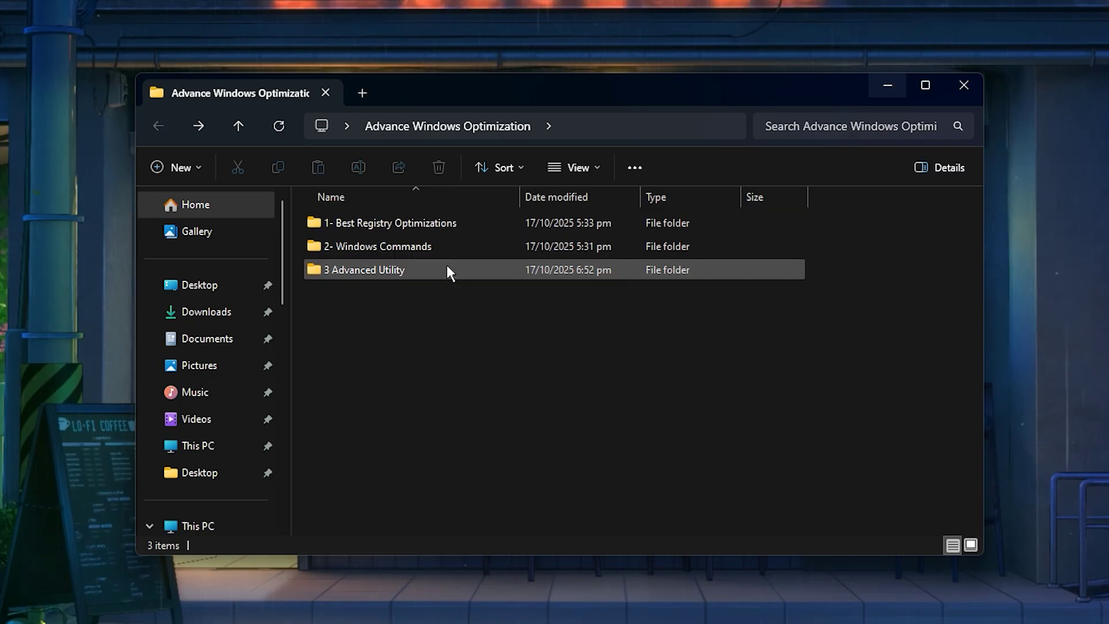
Look through the files in the 1- Best Registry Optimizations and 2- Windows Commands folders of Advance Windows Optimization
double_click(484, 227)
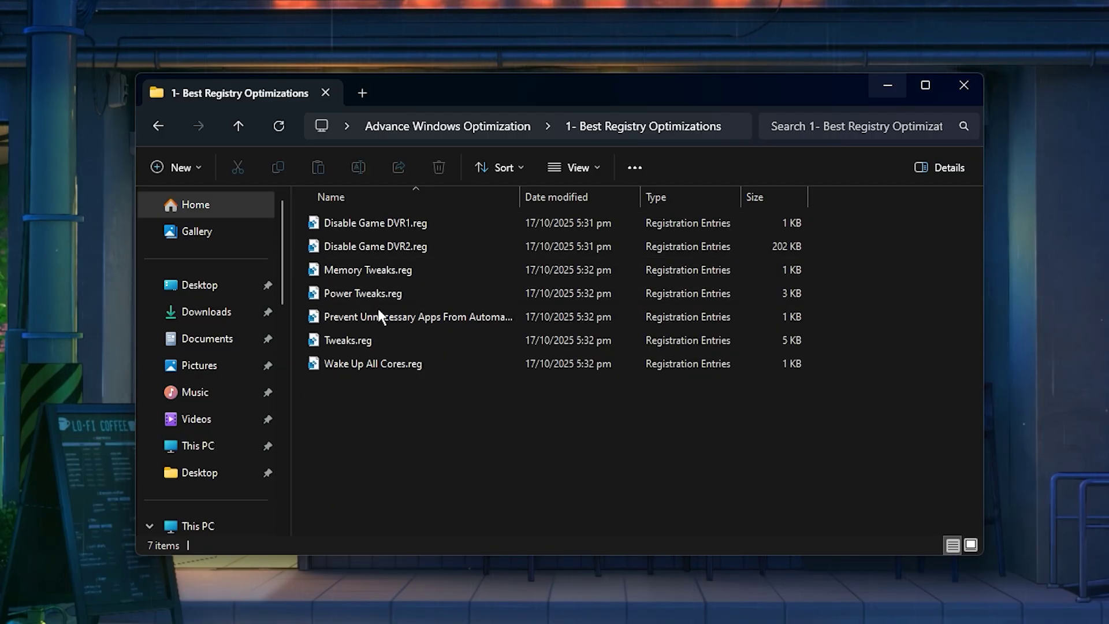
key("ctrl+a")
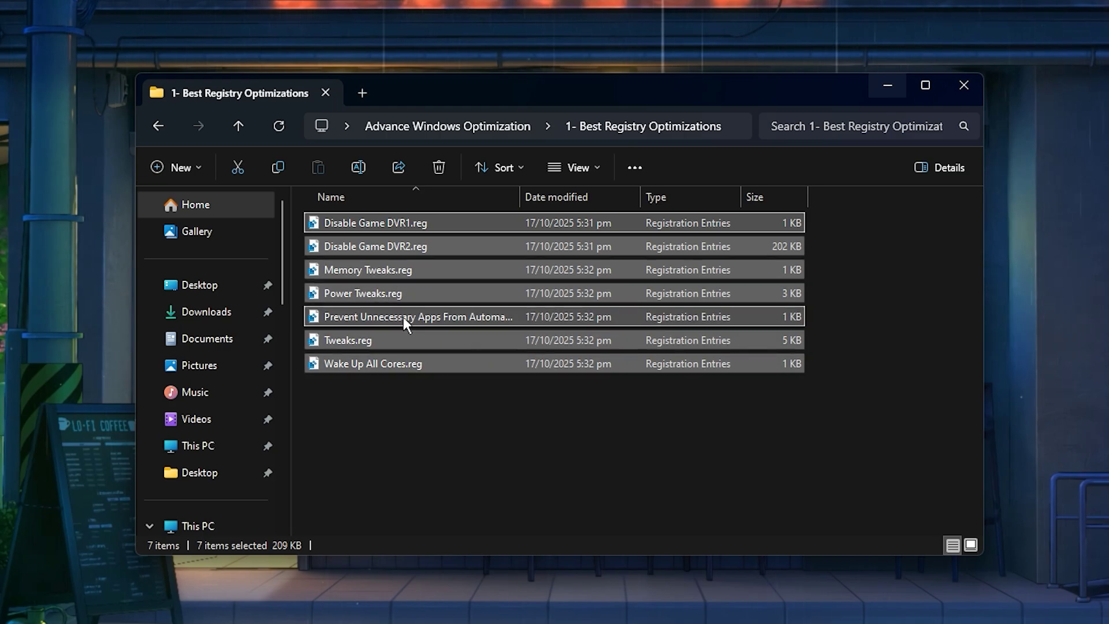
left_click(380, 425)
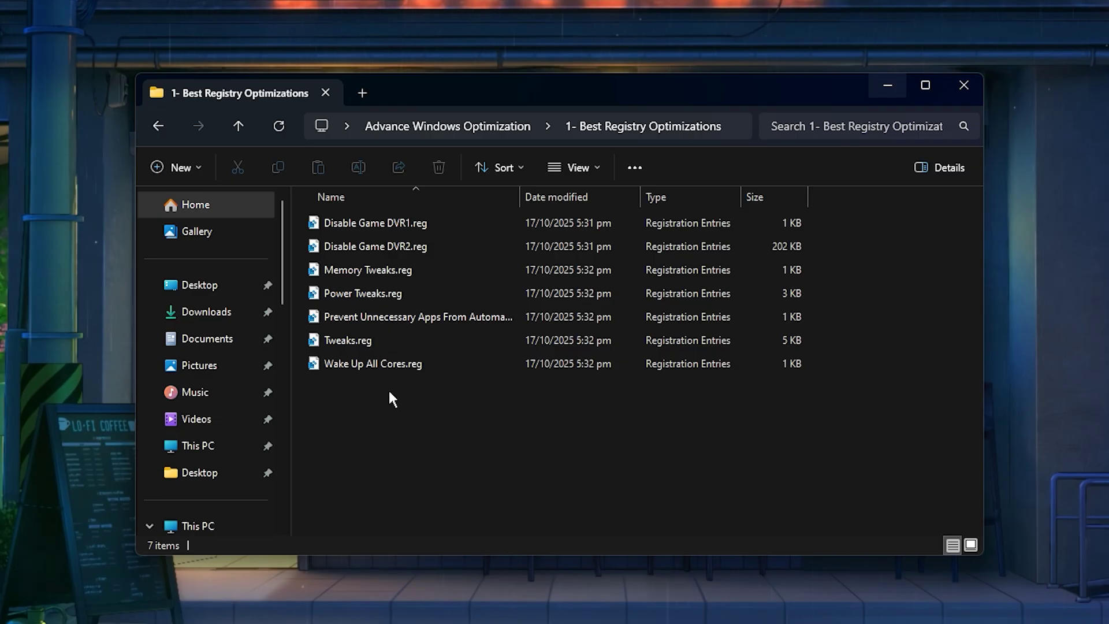
key("alt+Left")
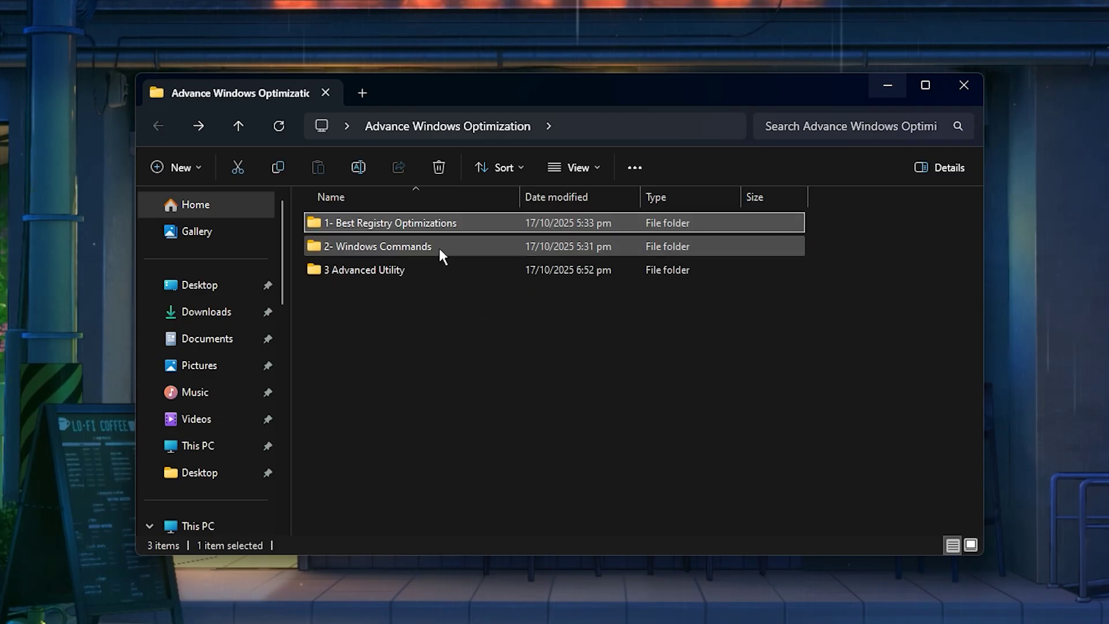
double_click(435, 245)
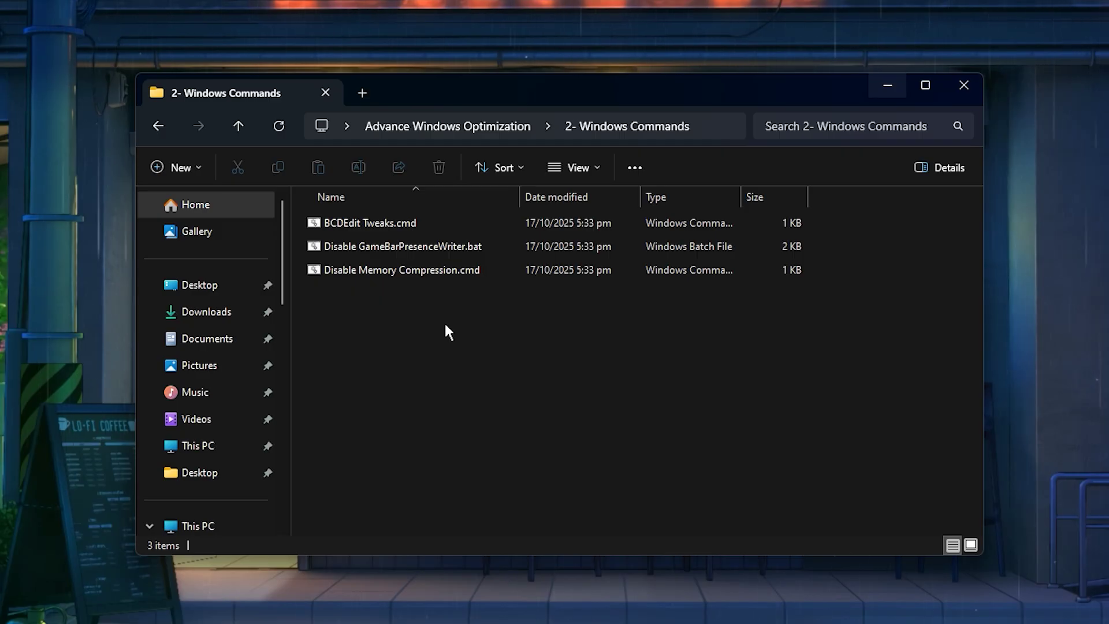
key("alt+Left")
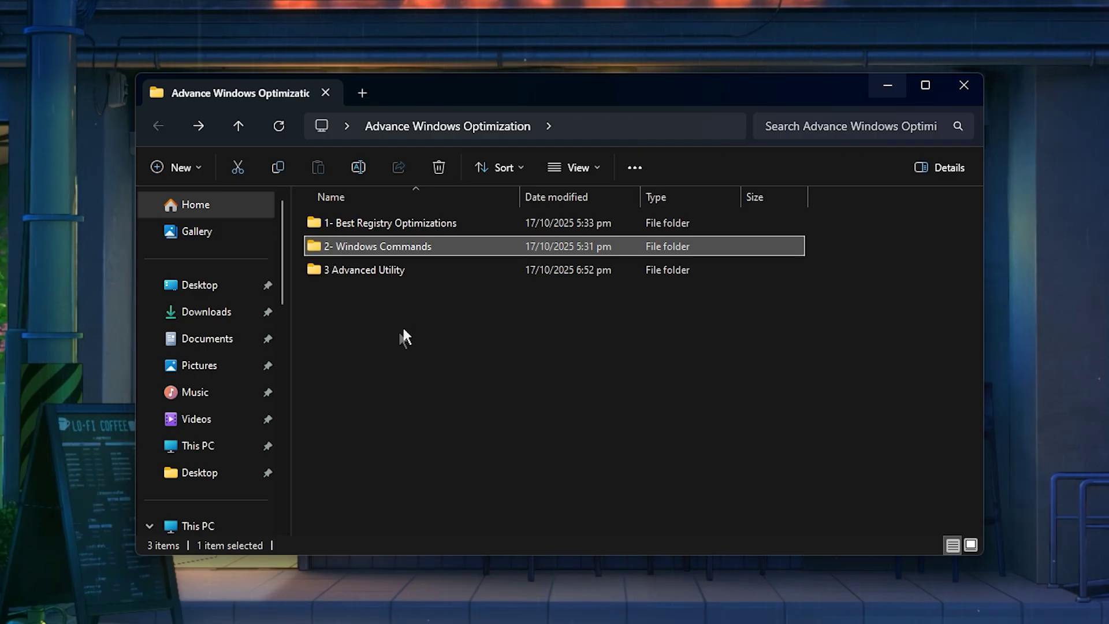
Open the 3 Advanced Utility folder and switch to O&O ShutUp10++
double_click(466, 270)
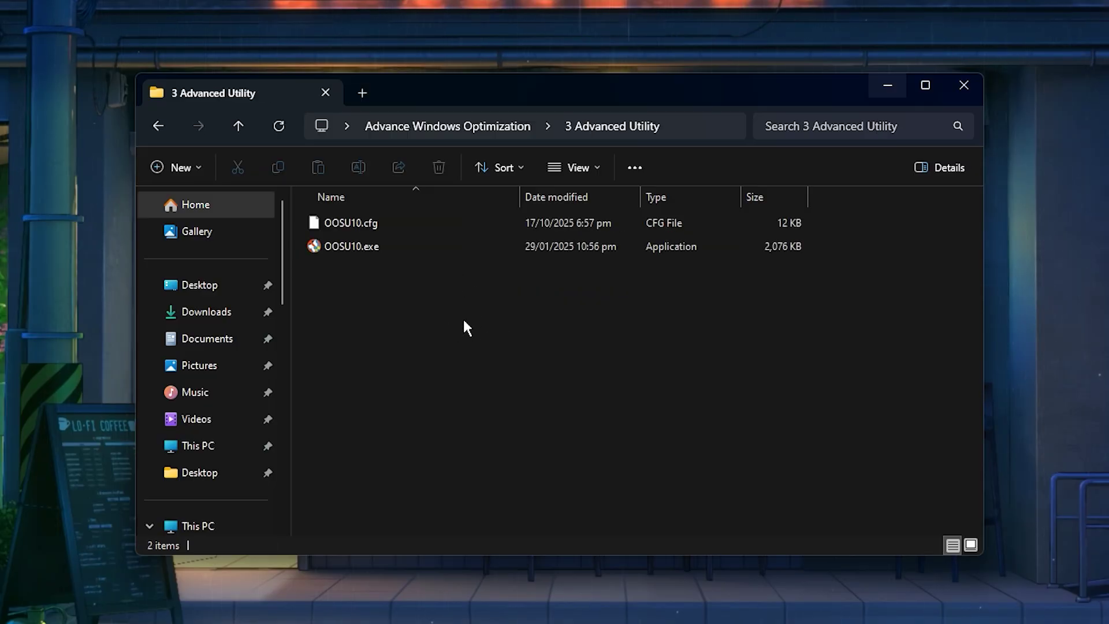
left_click(751, 614)
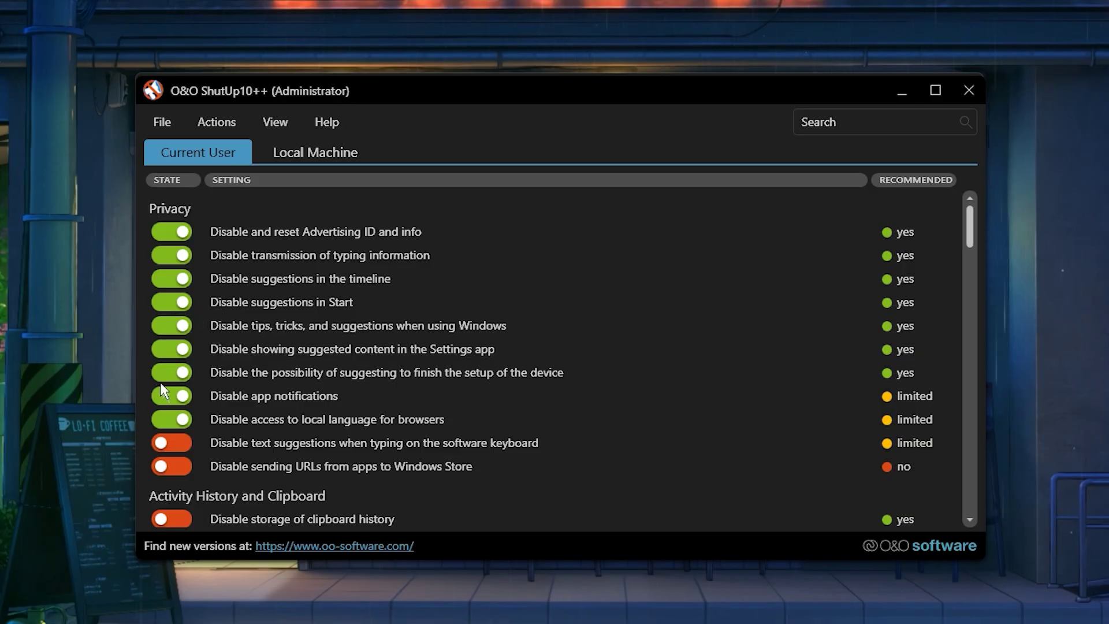
Read the descriptions of the current-user privacy settings for suggested content in the Settings app and for Windows tips and tricks
left_click(243, 375)
left_click(259, 351)
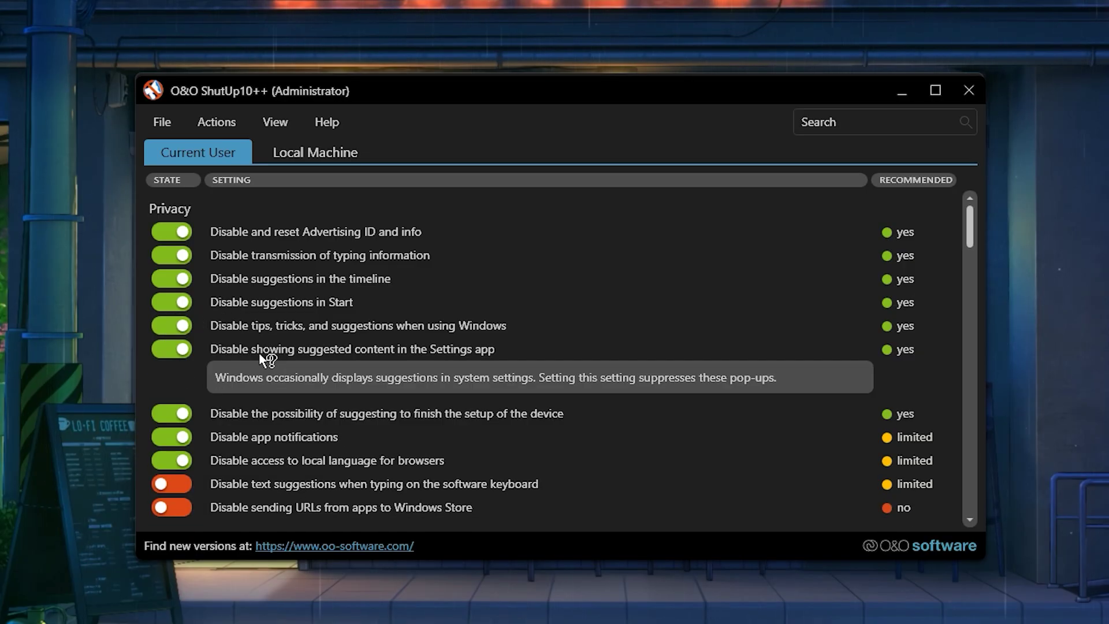
left_click(257, 327)
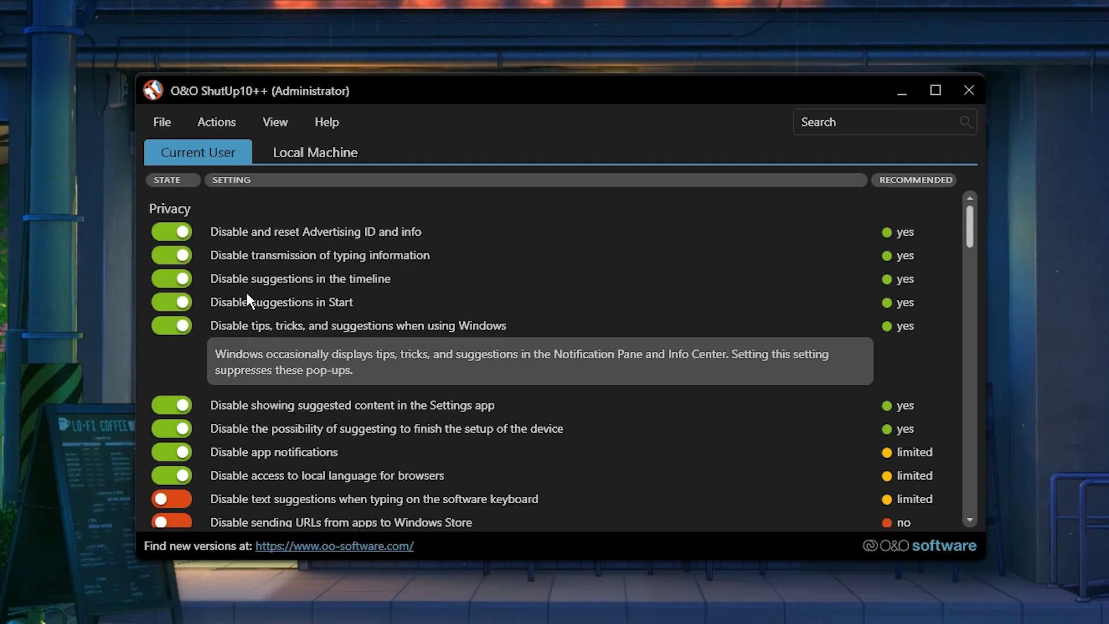
left_click(243, 325)
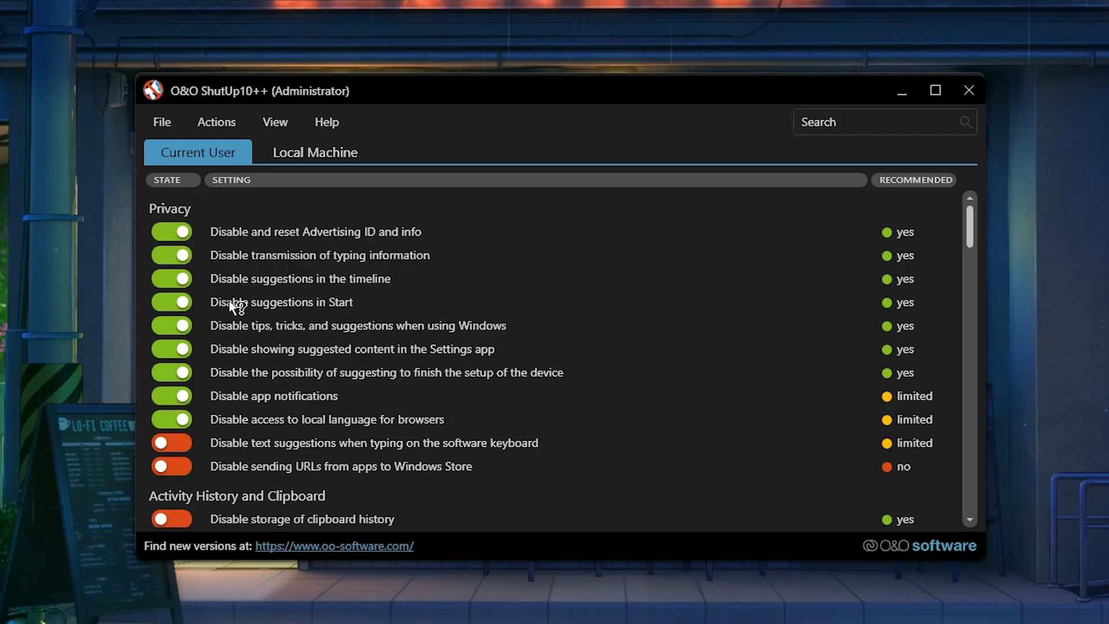
Review the Local Machine settings down to the Microsoft Edge section and return to the Current User settings
left_click(279, 160)
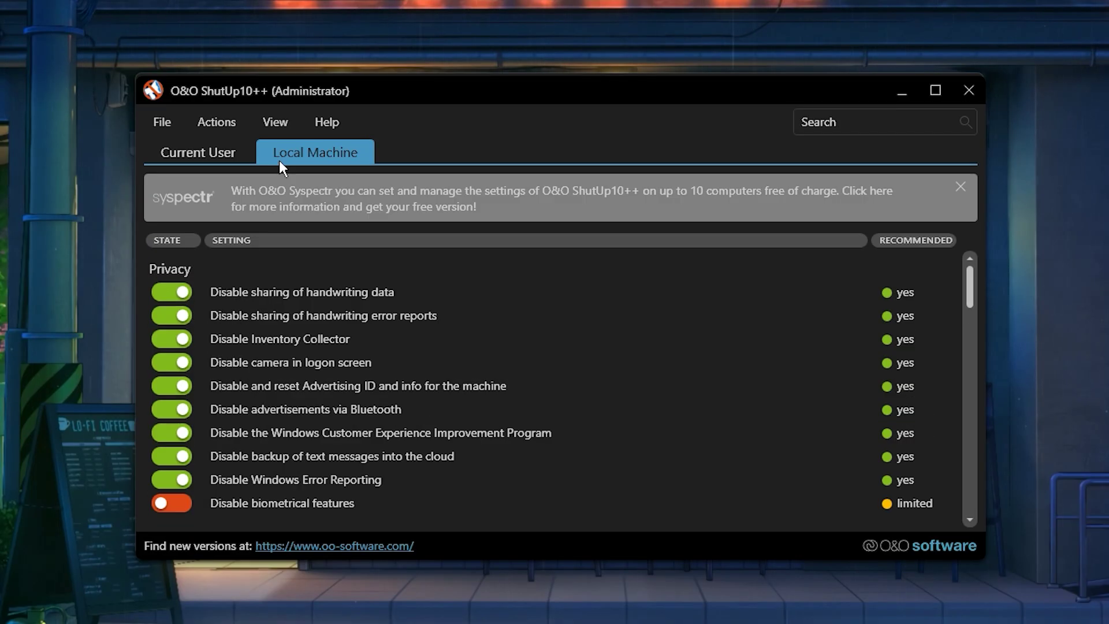
left_click(218, 154)
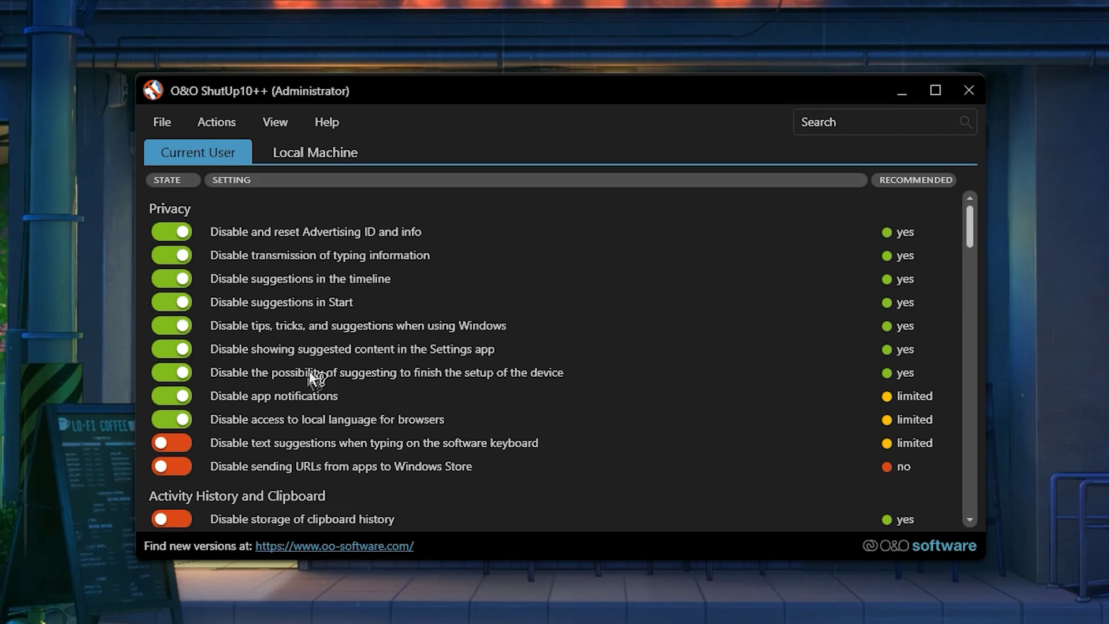
left_click(295, 158)
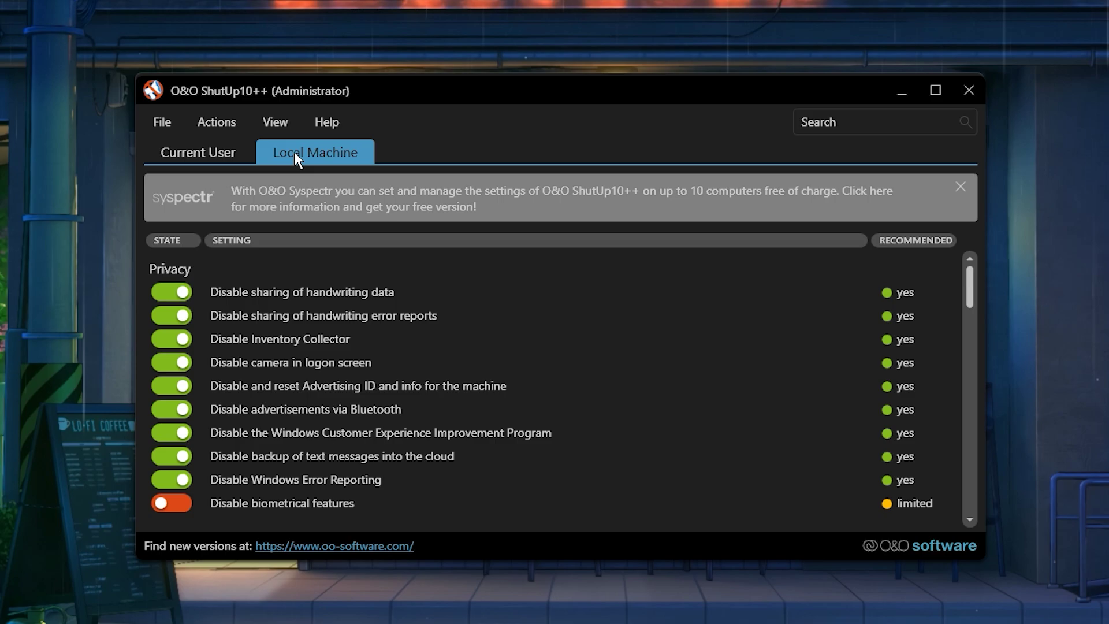
scroll(290, 338, "down", 3)
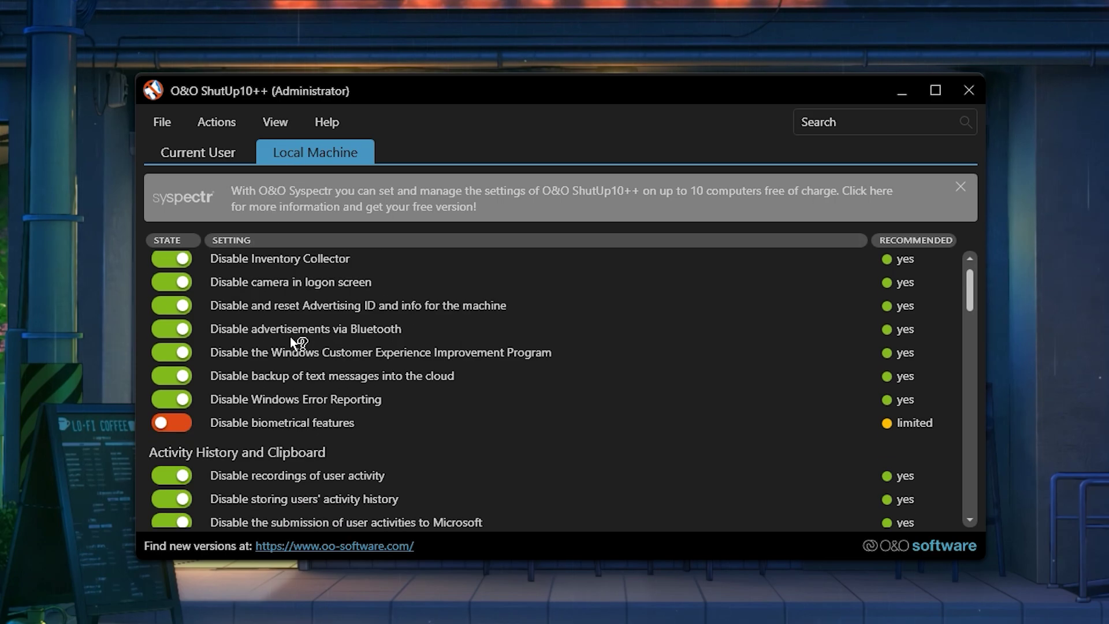
scroll(291, 340, "down", 20)
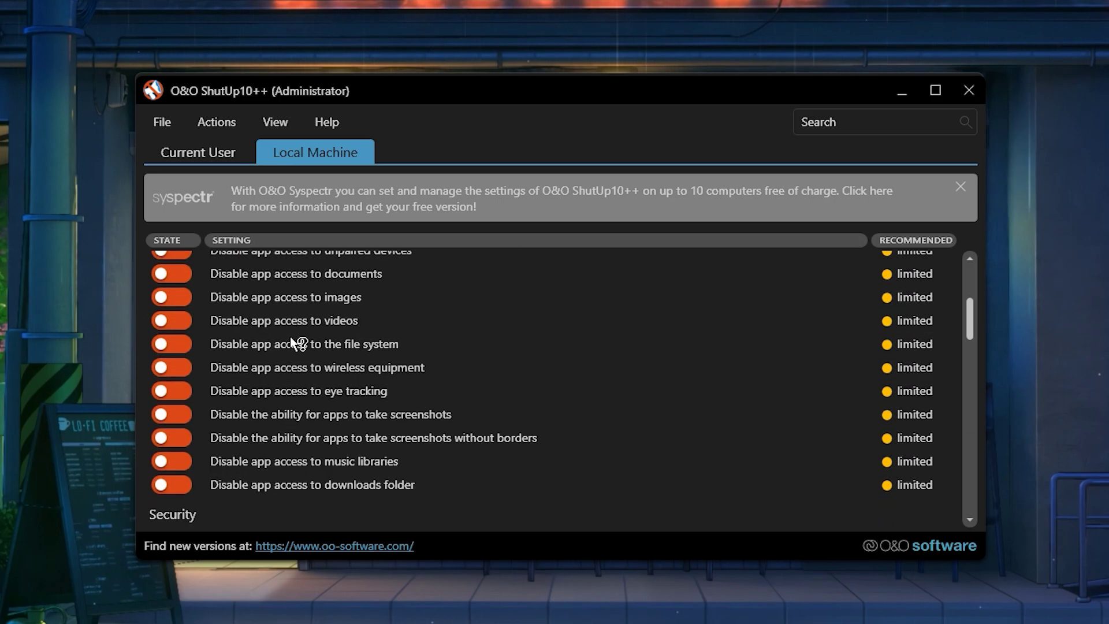
scroll(290, 336, "down", 6)
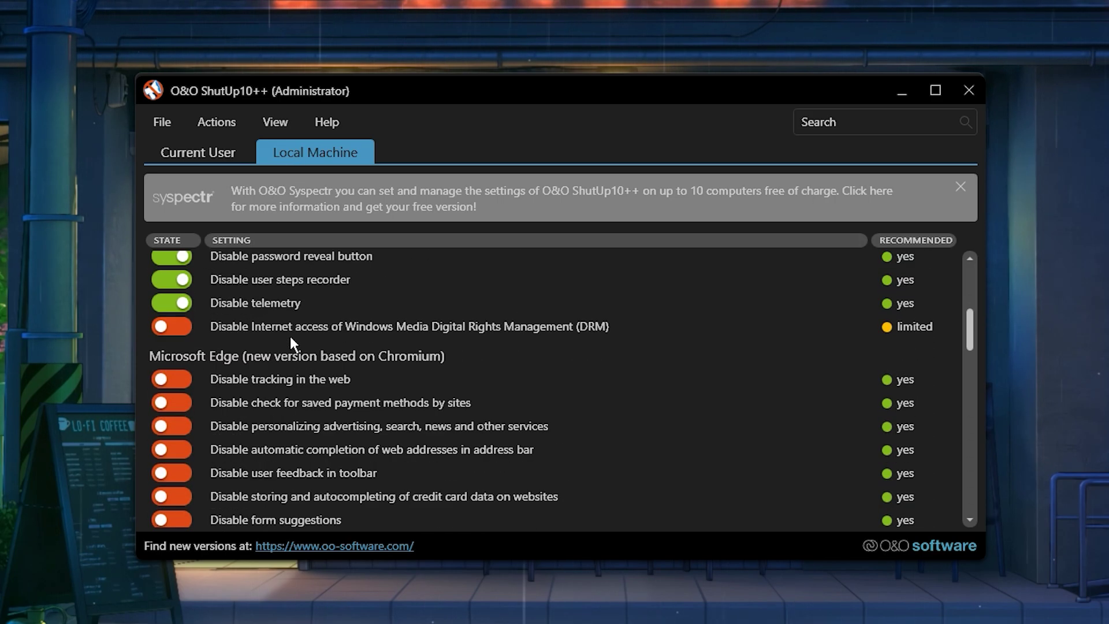
left_click(203, 151)
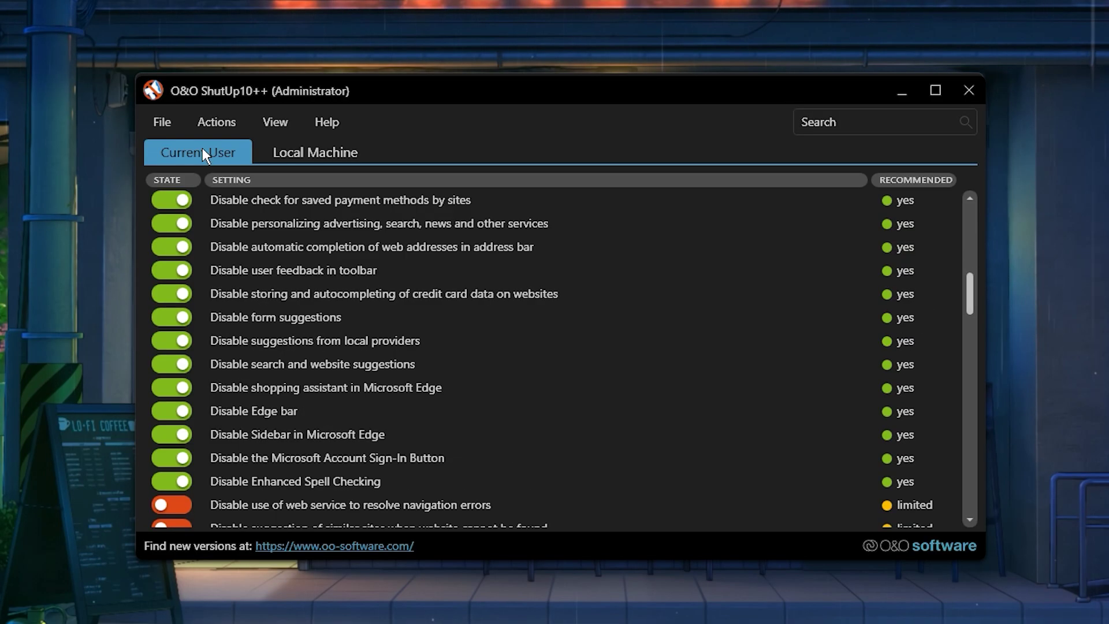
Apply only the recommended settings and agree to create a system restore point first
left_click(225, 123)
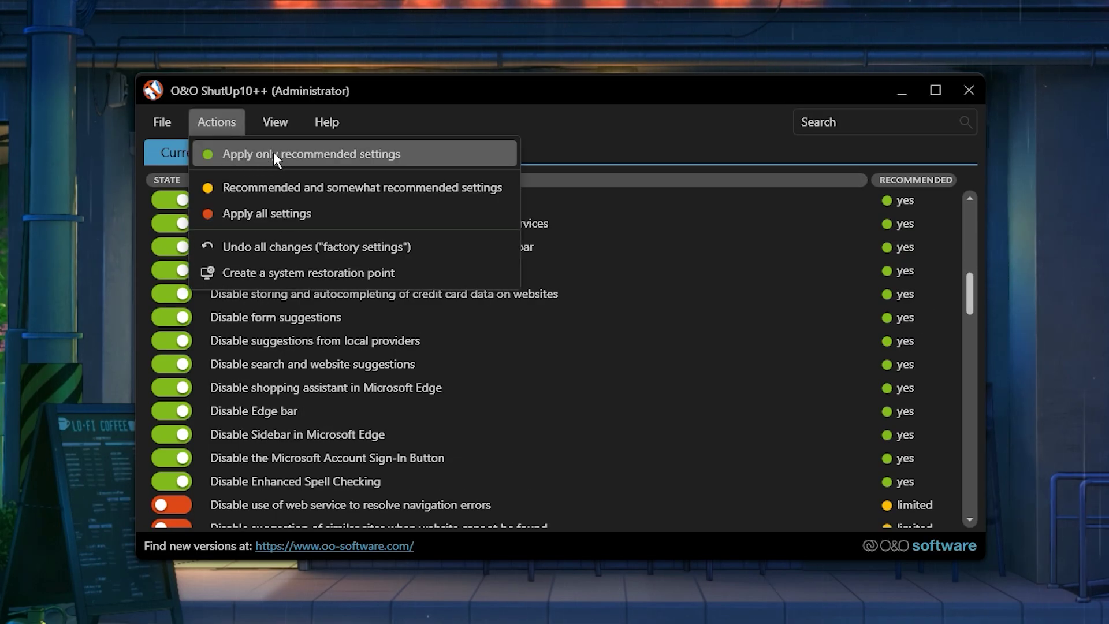
left_click(305, 158)
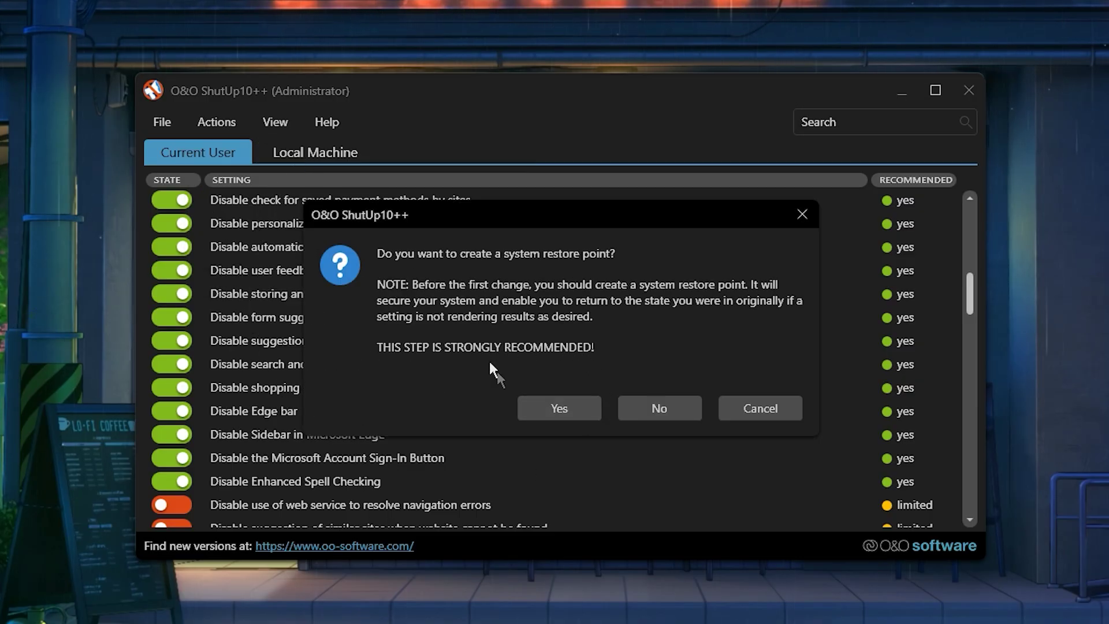
left_click(549, 411)
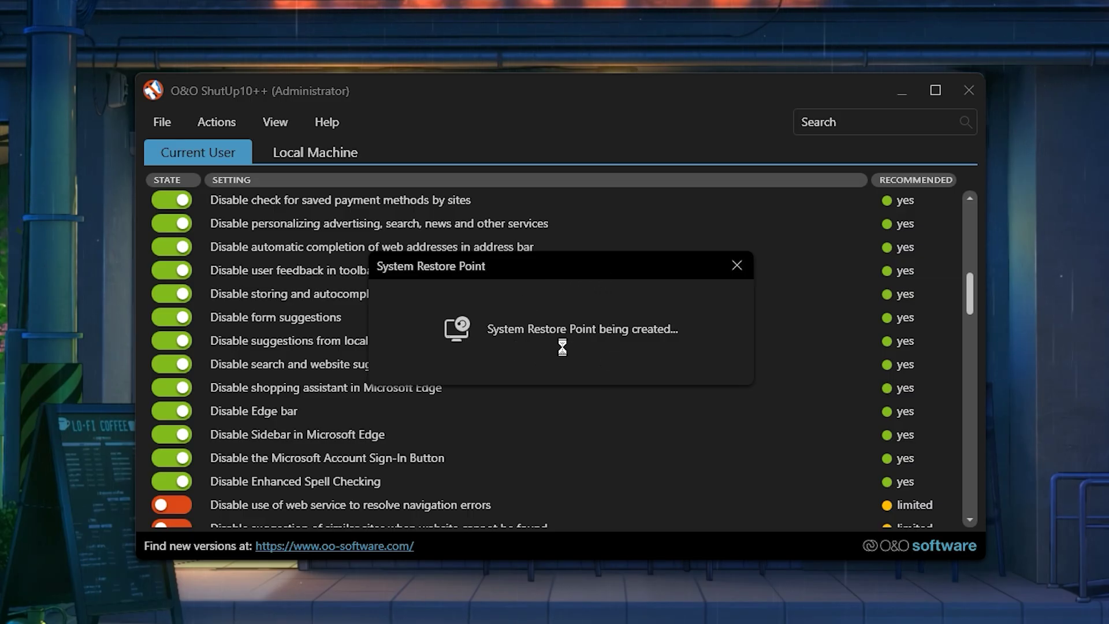
Switch to Task Manager and check the CPU and memory performance figures
key("ctrl+shift+Escape")
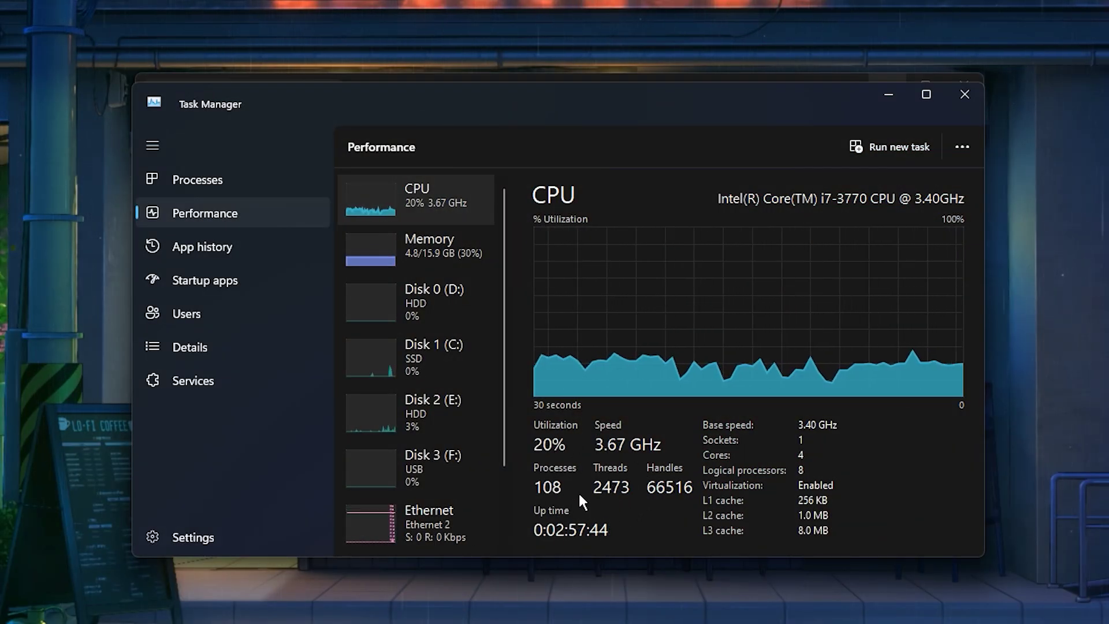
left_click(470, 247)
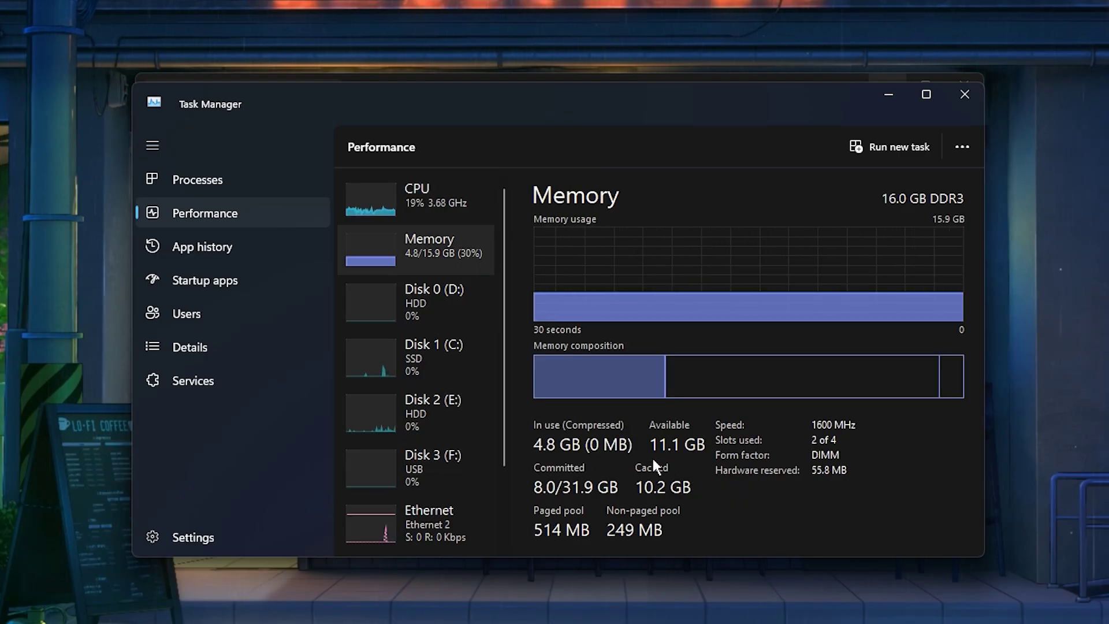
left_click(445, 204)
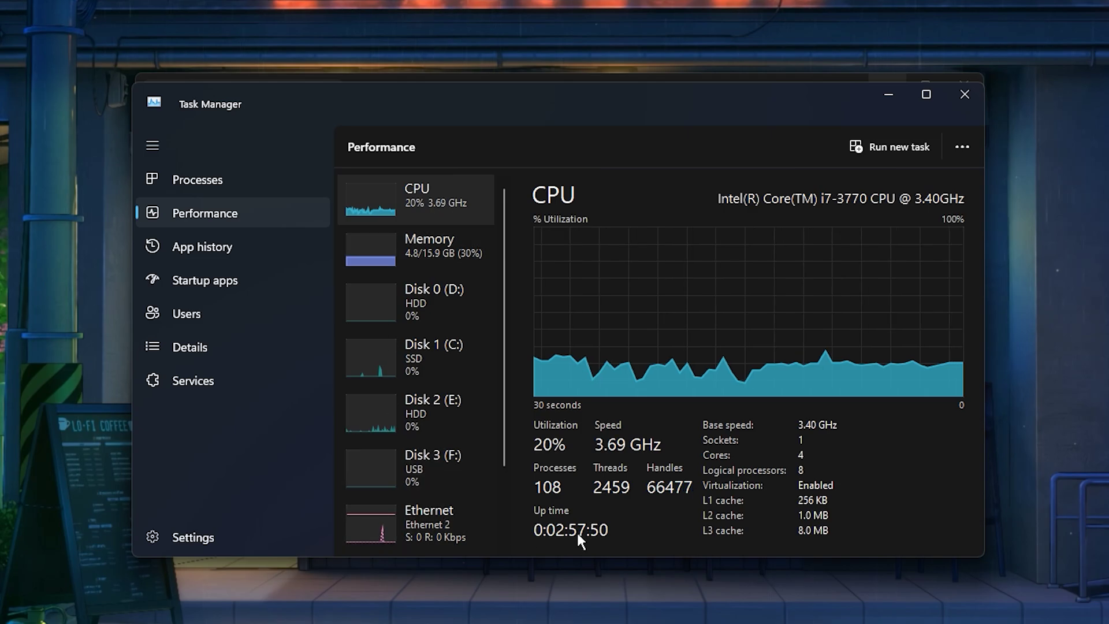